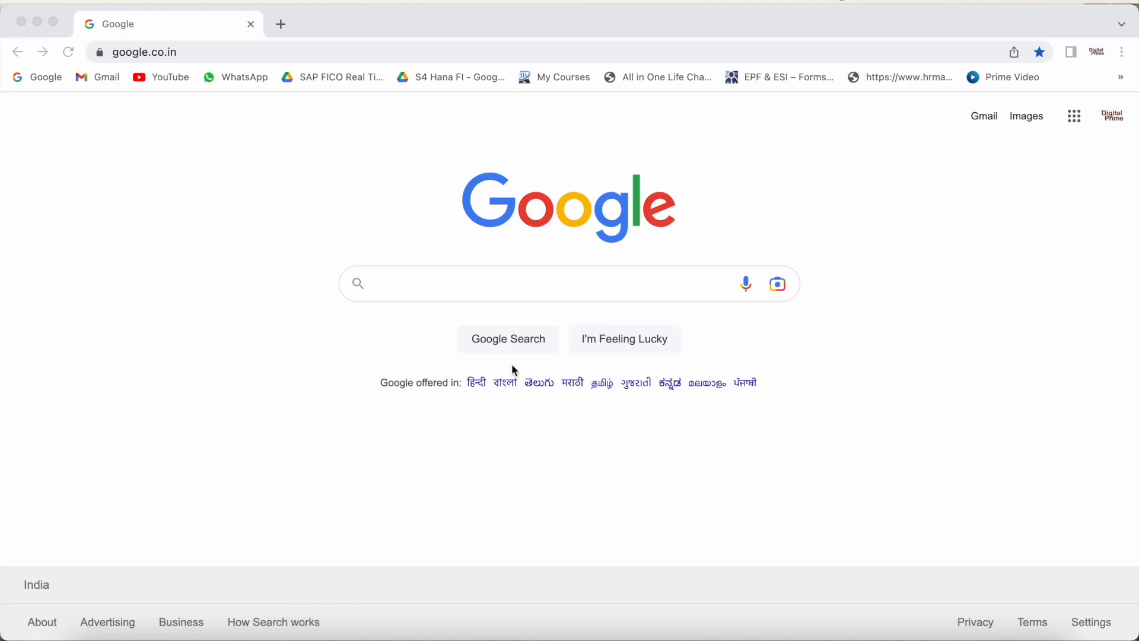
Step: Switch to the remote Windows Server desktop, start SAP Logon and open the listed S/4HANA connection
{"action": "mouse_move", "coordinate": [493, 638]}
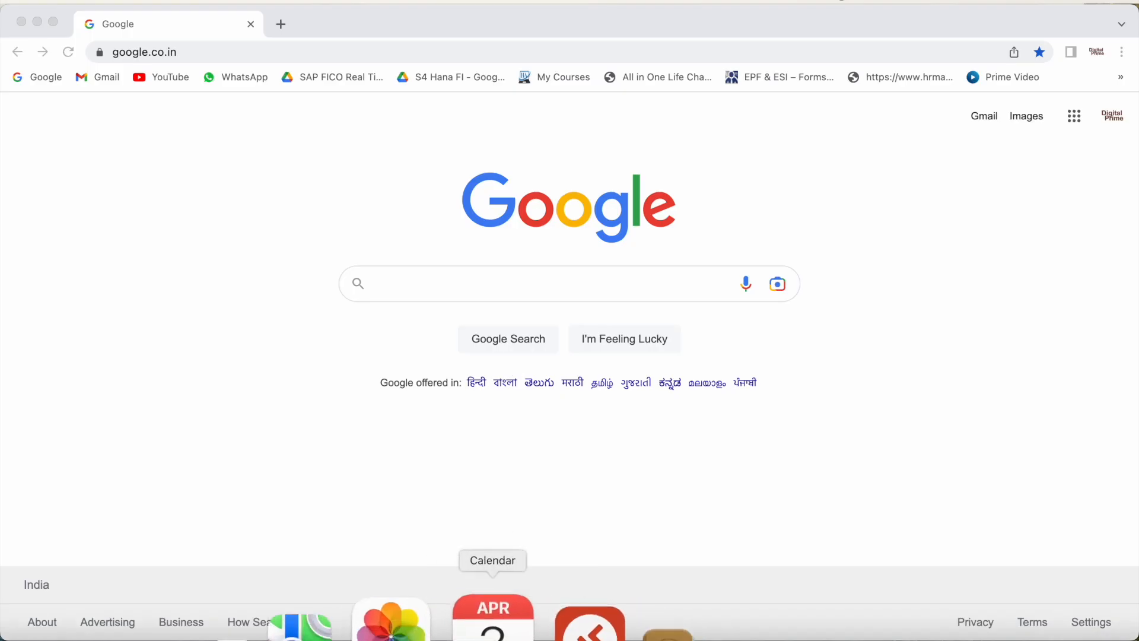
{"action": "left_click", "coordinate": [537, 626]}
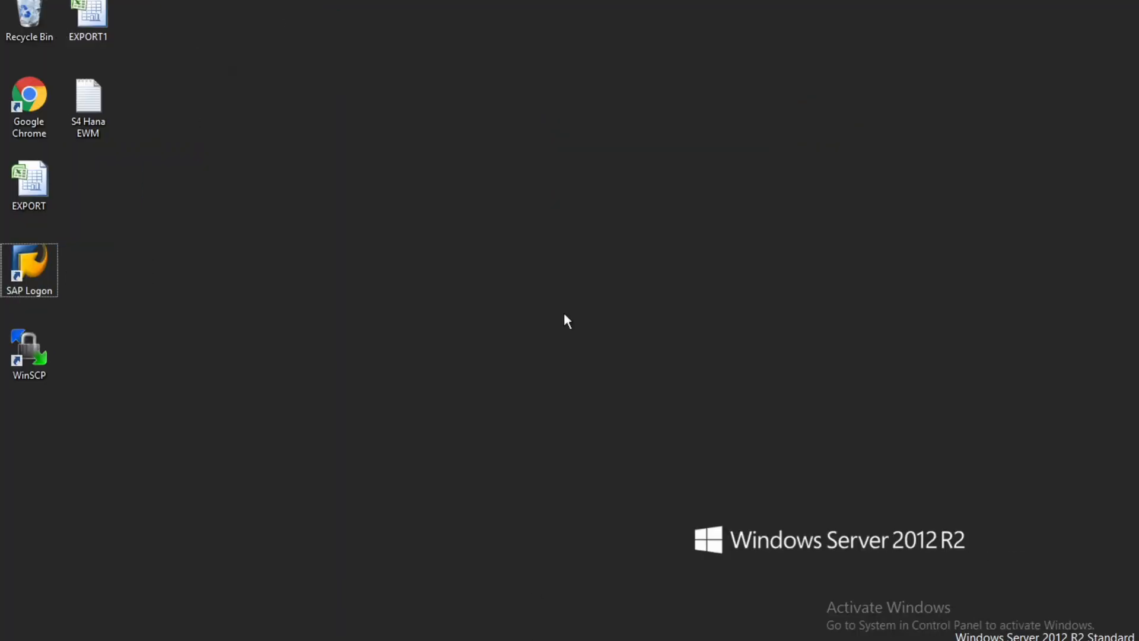
{"action": "double_click", "coordinate": [25, 274]}
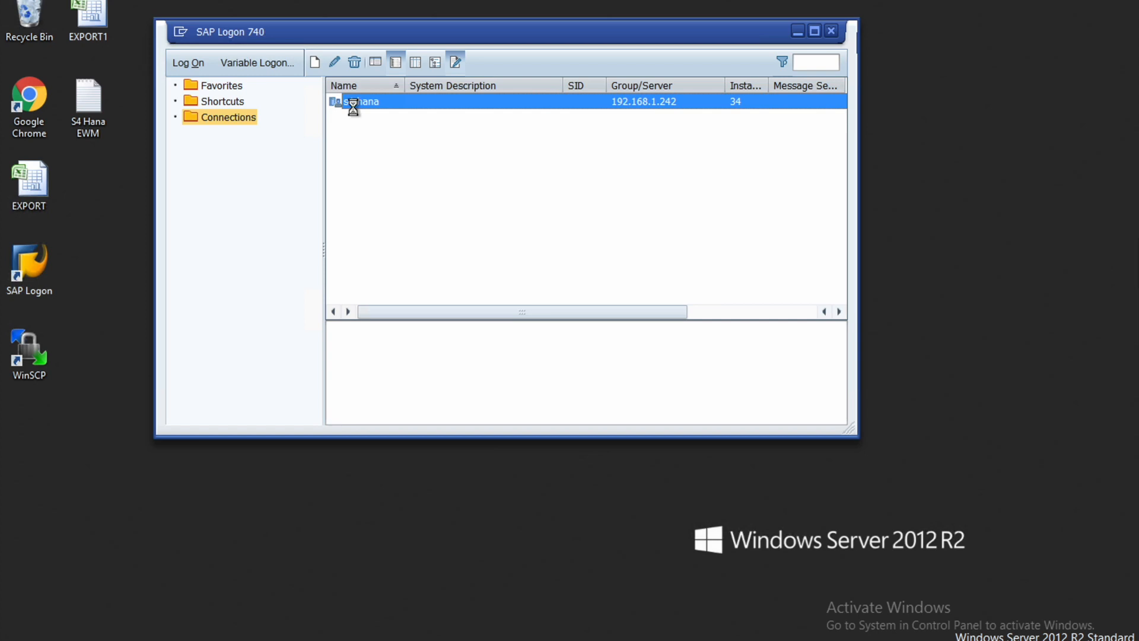
{"action": "double_click", "coordinate": [354, 105]}
Step: Log on to SAP client 100 by entering the user name and account password
{"action": "left_click", "coordinate": [165, 170]}
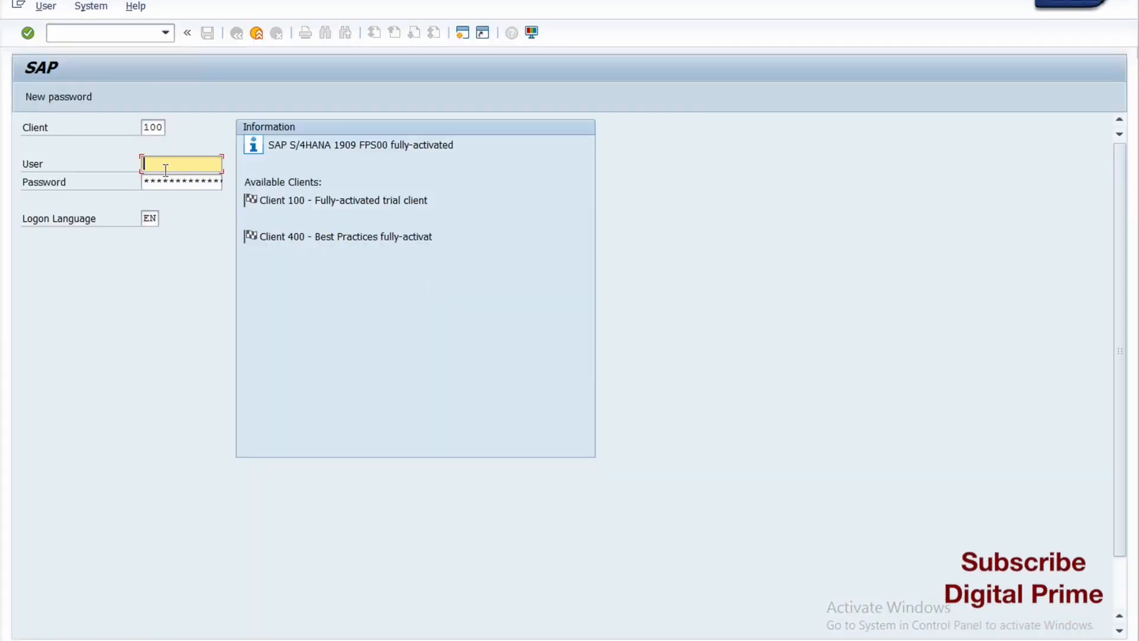
{"action": "type", "text": "s"}
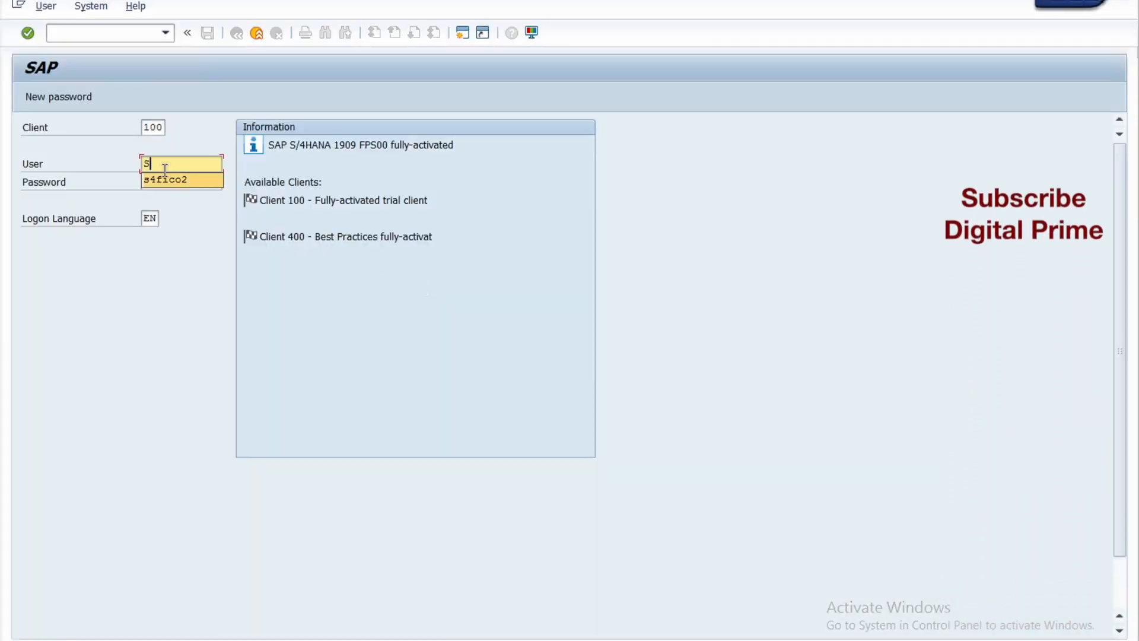
{"action": "type", "text": "4fico2"}
{"action": "key", "text": "Tab"}
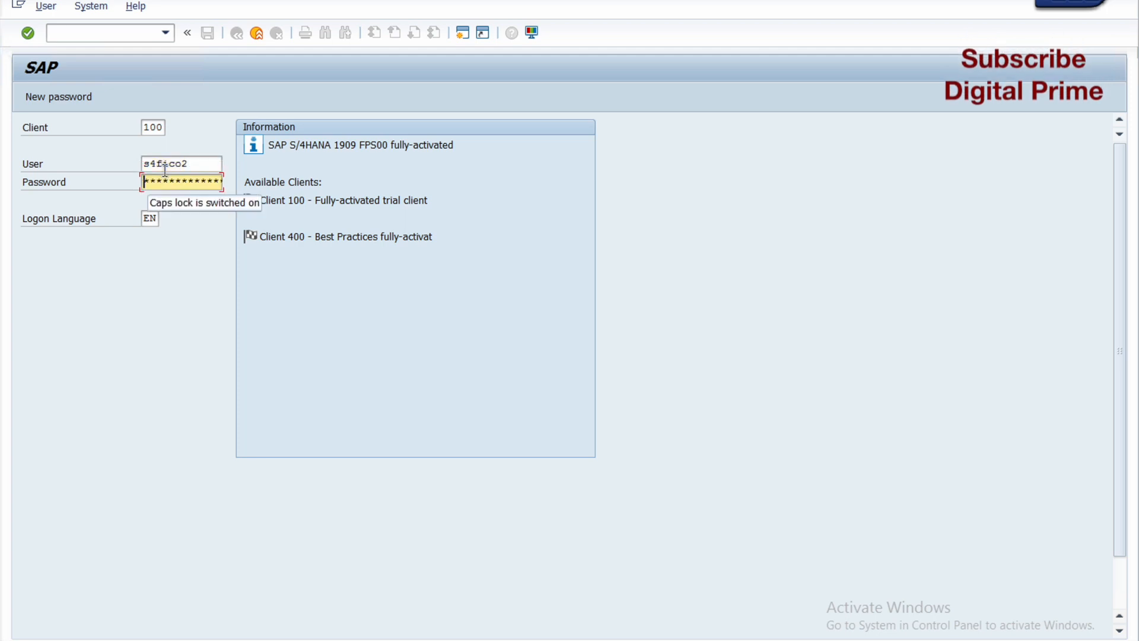
{"action": "type", "text": "*******"}
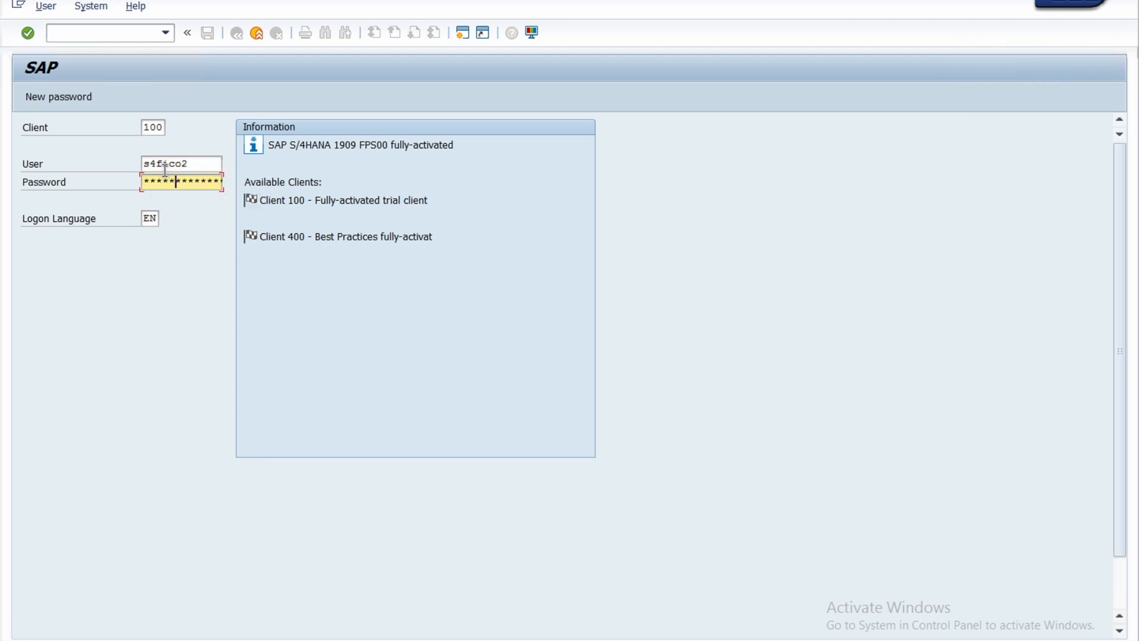
{"action": "type", "text": "*"}
{"action": "key", "text": "Return"}
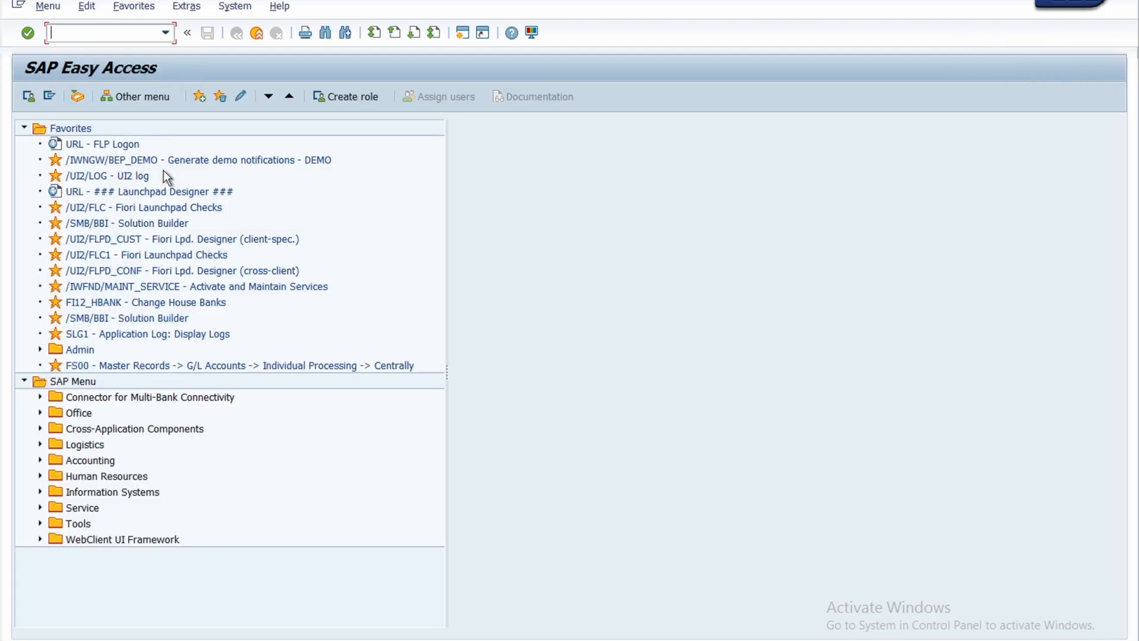
Step: Collapse the Favorites folder and start transaction FBL1N for vendor line items
{"action": "left_click", "coordinate": [25, 127]}
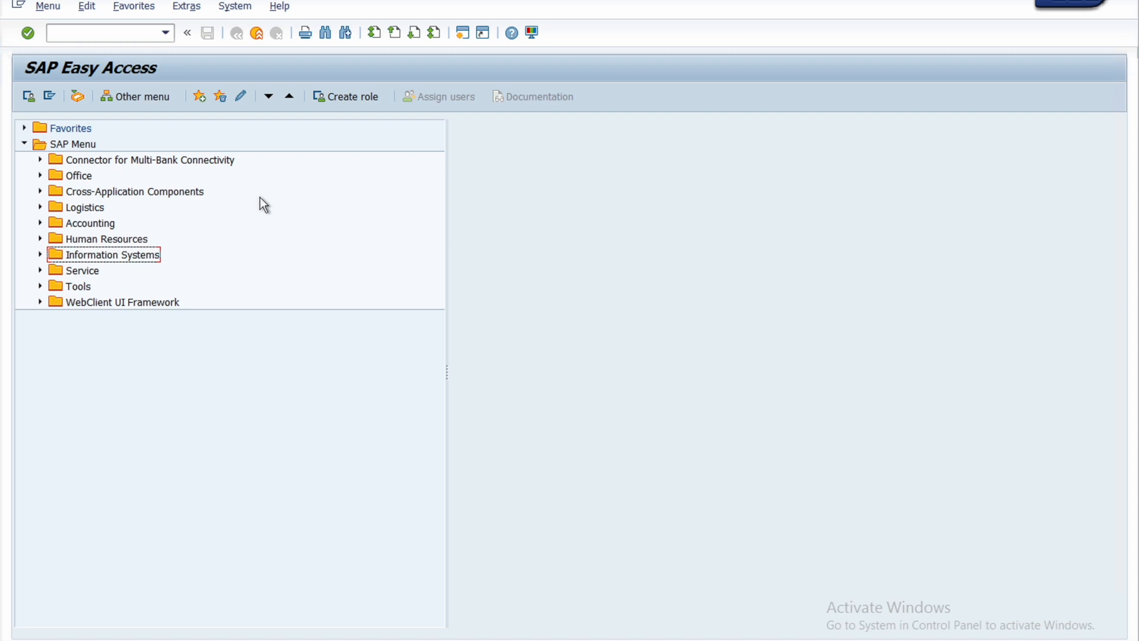
{"action": "left_click", "coordinate": [111, 36]}
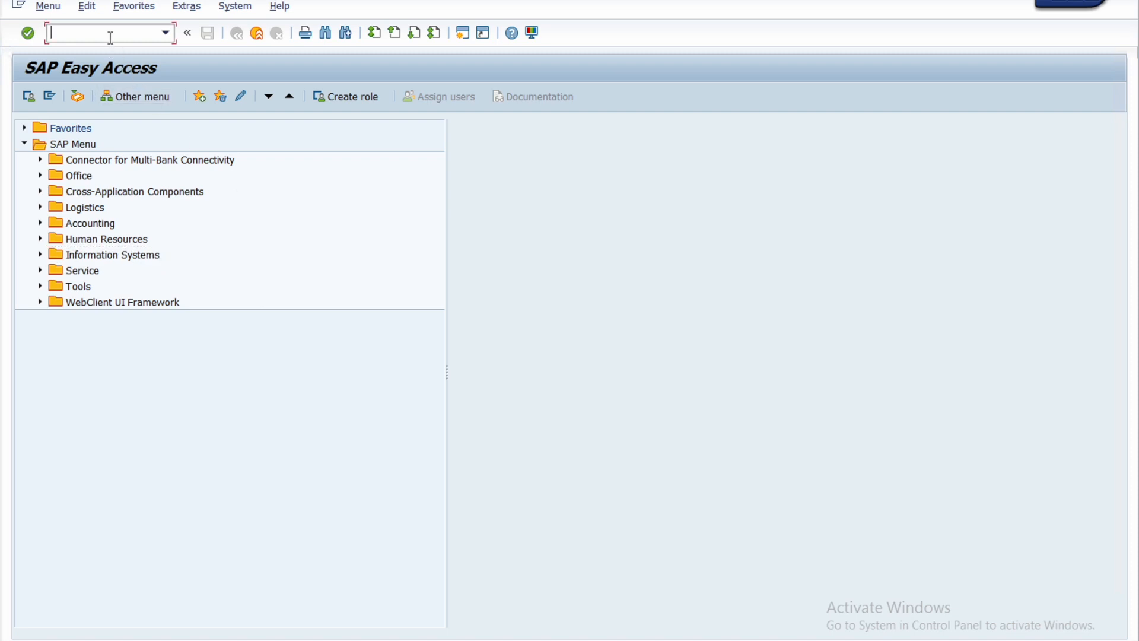
{"action": "type", "text": "FBL1N"}
{"action": "key", "text": "Return"}
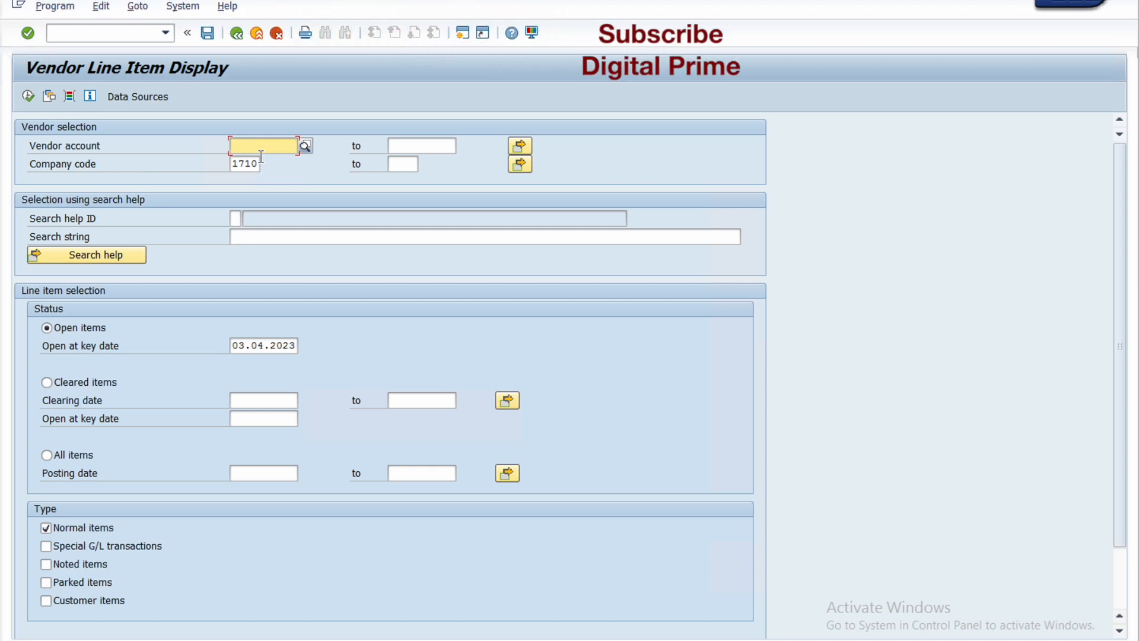
Step: Search for vendors by company code DP01 and choose Vivek Limited as the vendor account
{"action": "left_click", "coordinate": [304, 147]}
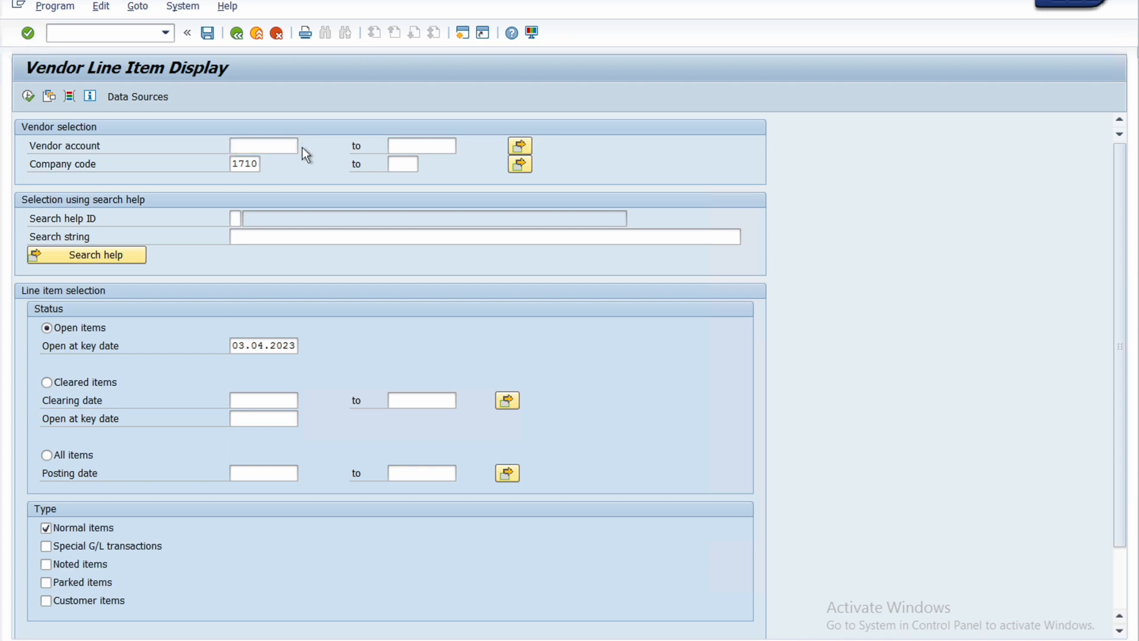
{"action": "left_click_drag", "start_coordinate": [403, 323], "coordinate": [365, 326]}
{"action": "type", "text": "DP01"}
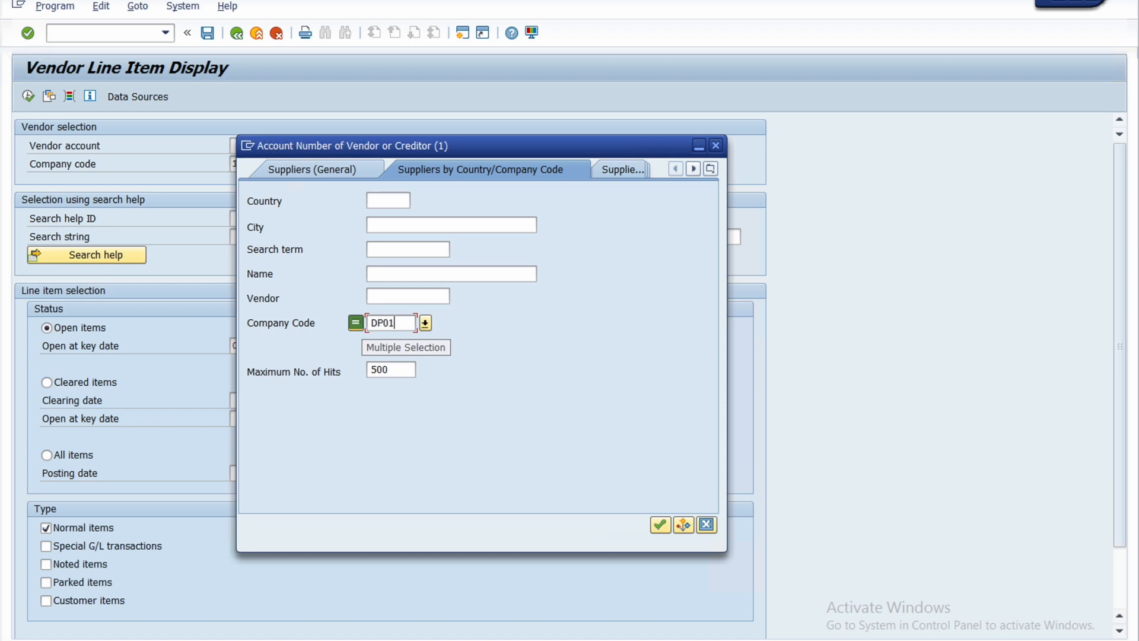
{"action": "left_click", "coordinate": [661, 524]}
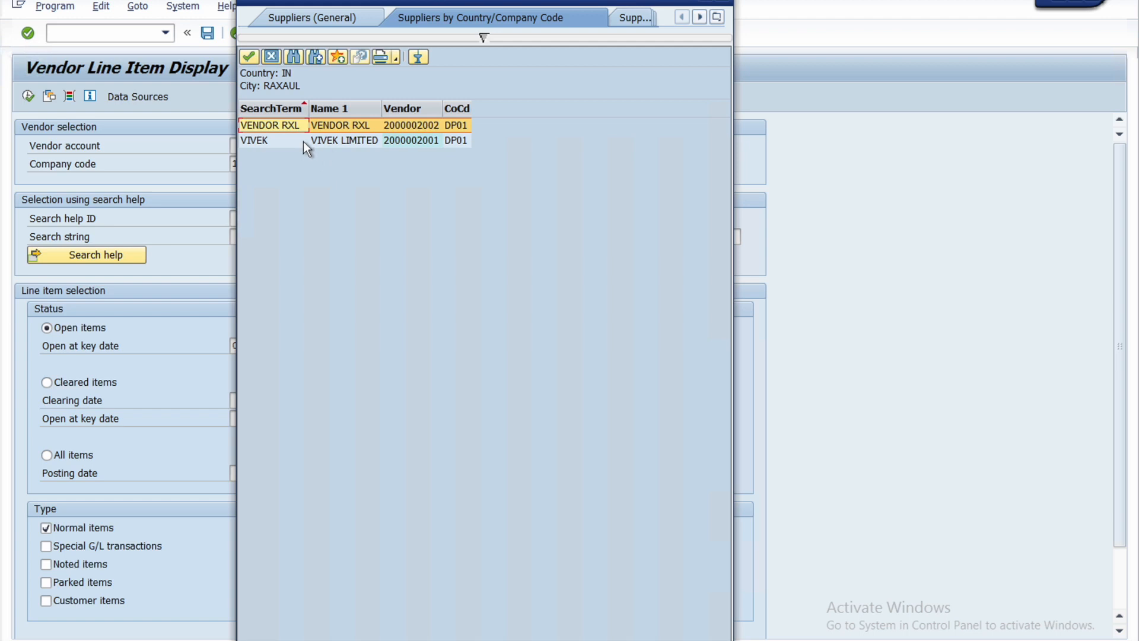
{"action": "left_click", "coordinate": [283, 142]}
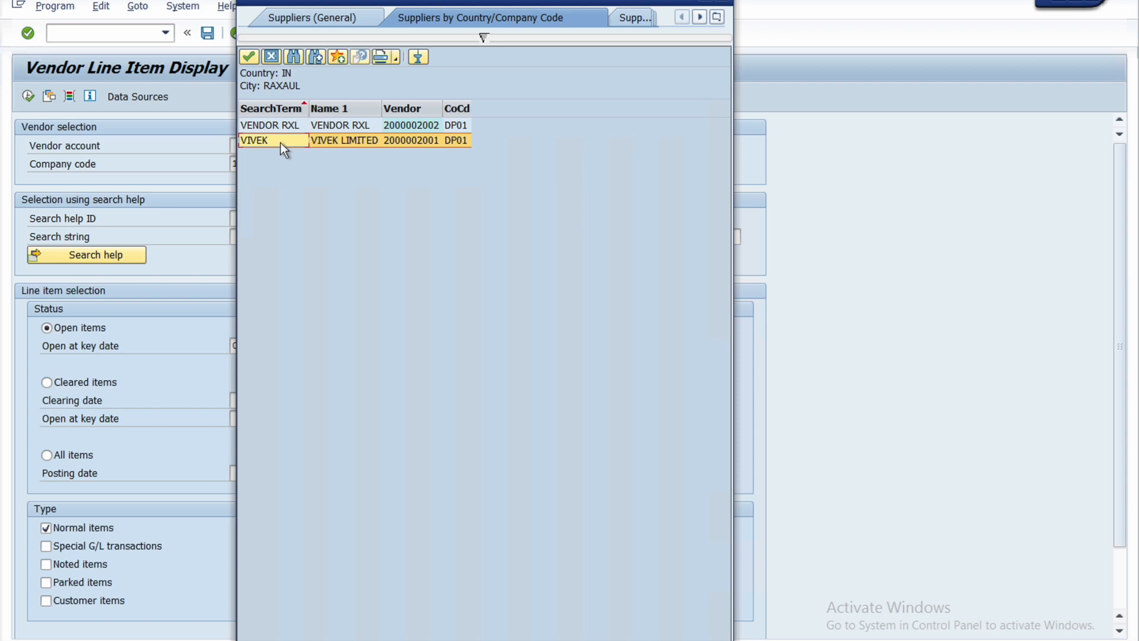
{"action": "double_click", "coordinate": [281, 143]}
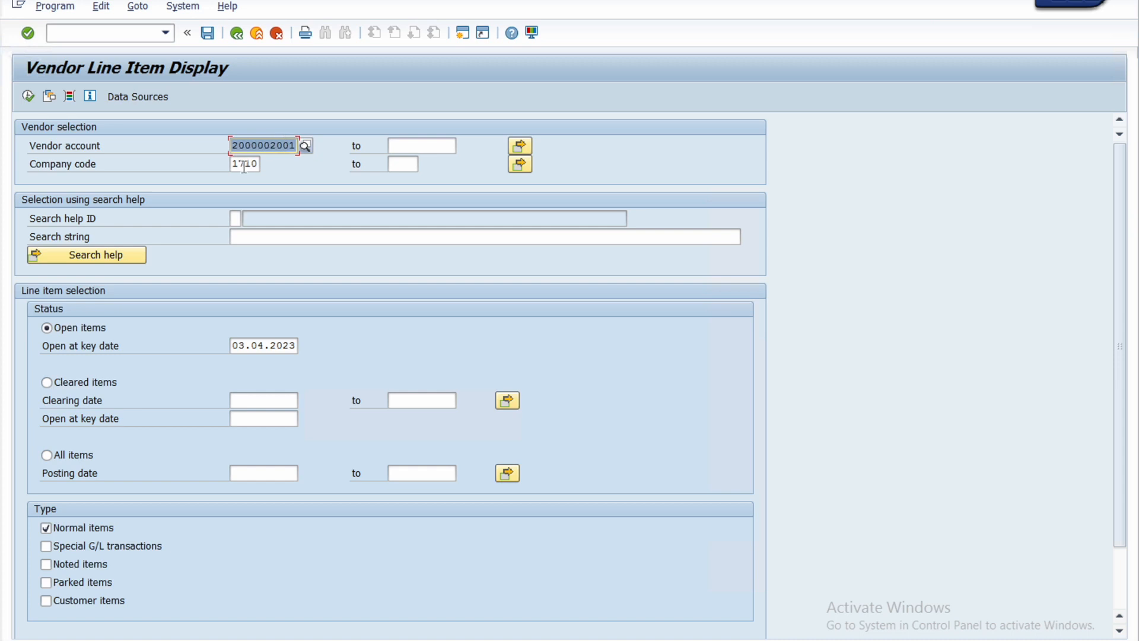
Step: Set the company code to DP01, select All items, and run and review the vendor's line item report
{"action": "left_click_drag", "start_coordinate": [235, 167], "coordinate": [262, 165]}
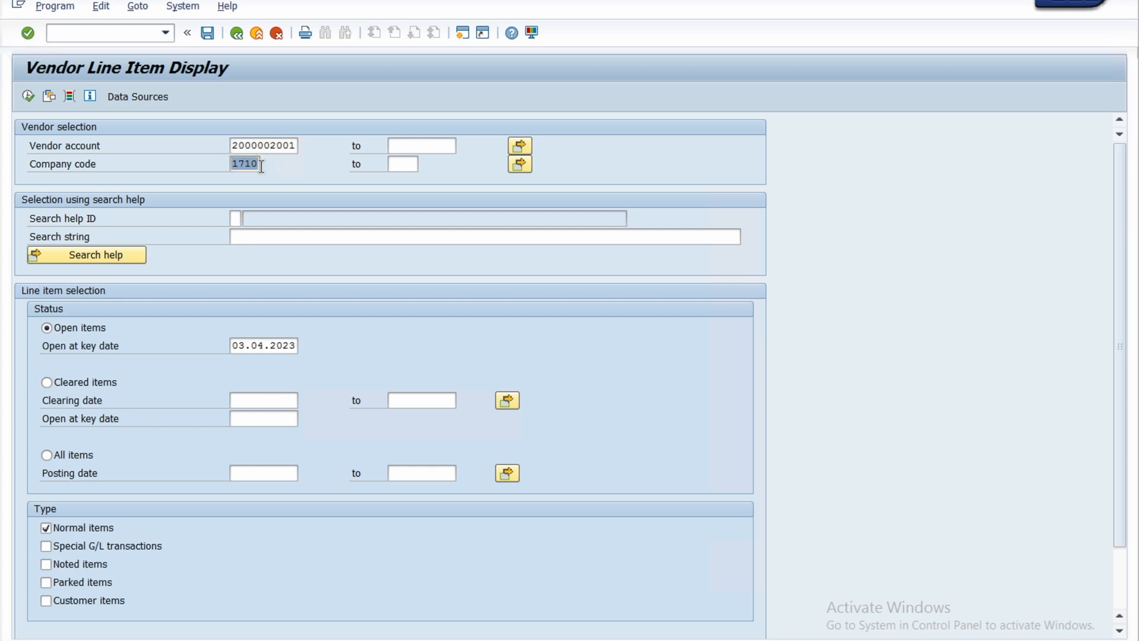
{"action": "type", "text": "DP01"}
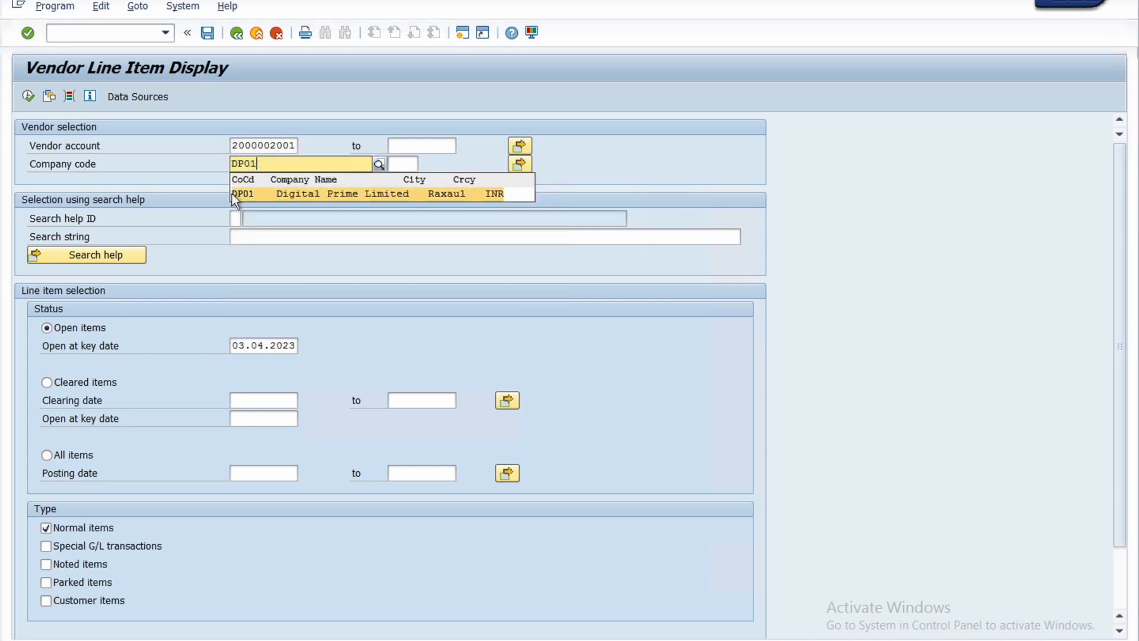
{"action": "left_click", "coordinate": [249, 193]}
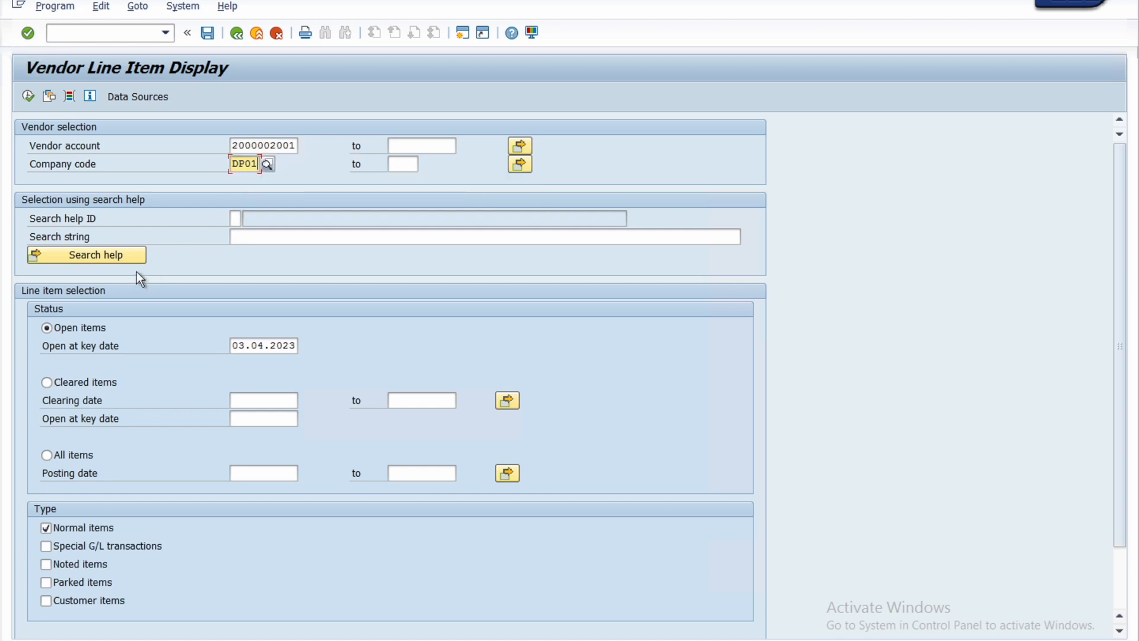
{"action": "left_click", "coordinate": [48, 454]}
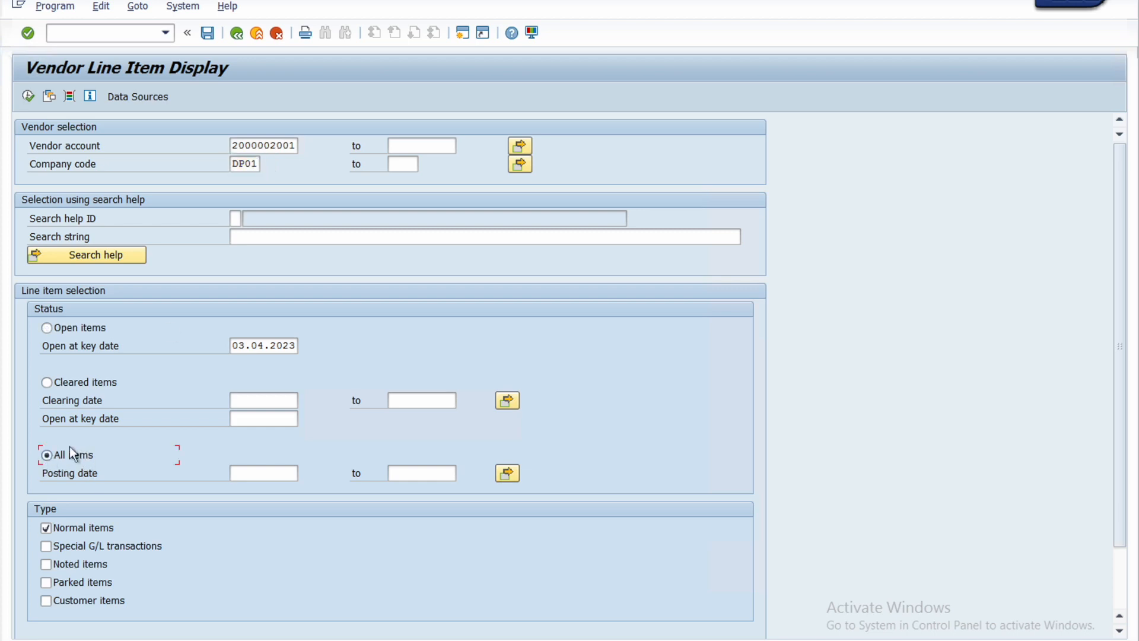
{"action": "left_click", "coordinate": [29, 96]}
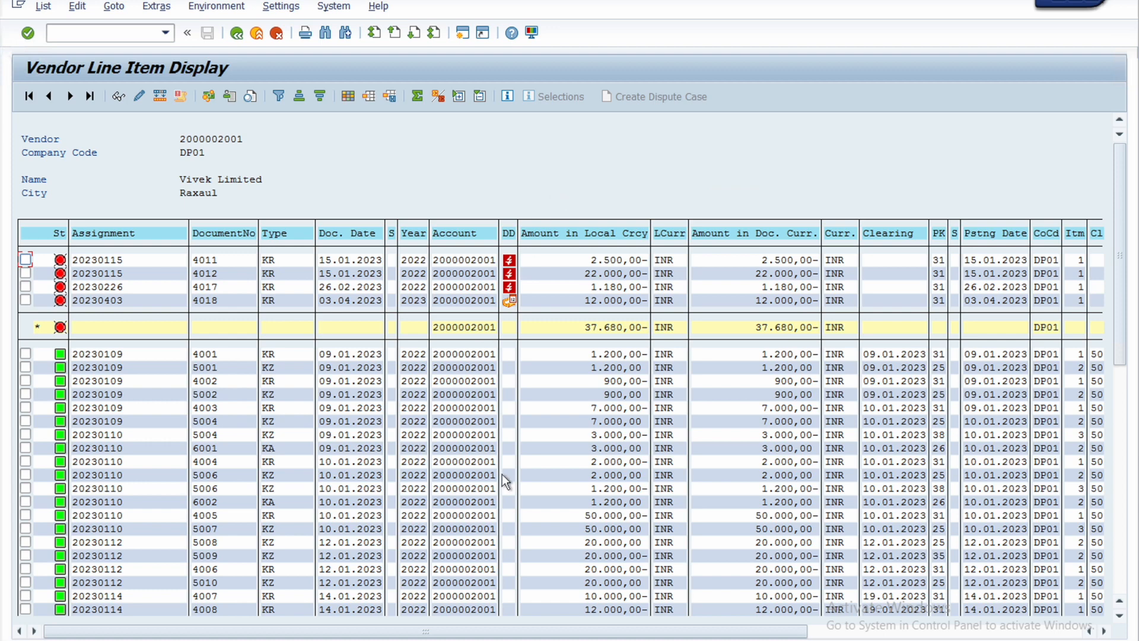
{"action": "scroll", "coordinate": [501, 474], "scroll_direction": "down", "scroll_amount": 2}
{"action": "scroll", "coordinate": [501, 474], "scroll_direction": "up", "scroll_amount": 2}
Step: Open a new SAP session with Favorites collapsed and start transaction F-53 for outgoing payments
{"action": "left_click", "coordinate": [465, 34]}
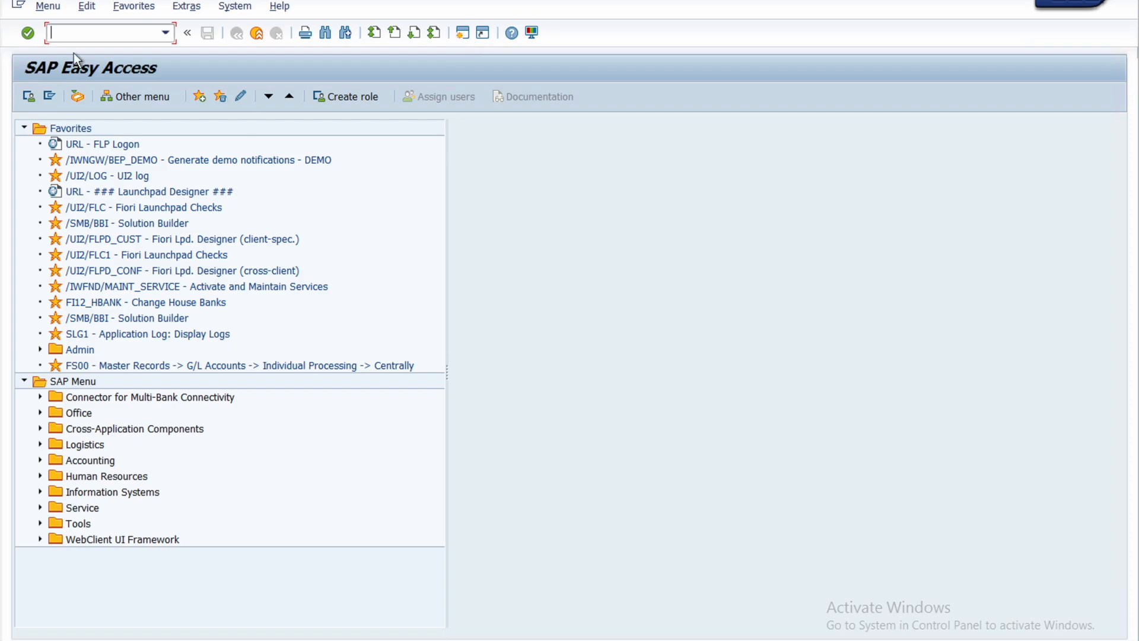
{"action": "left_click", "coordinate": [24, 127]}
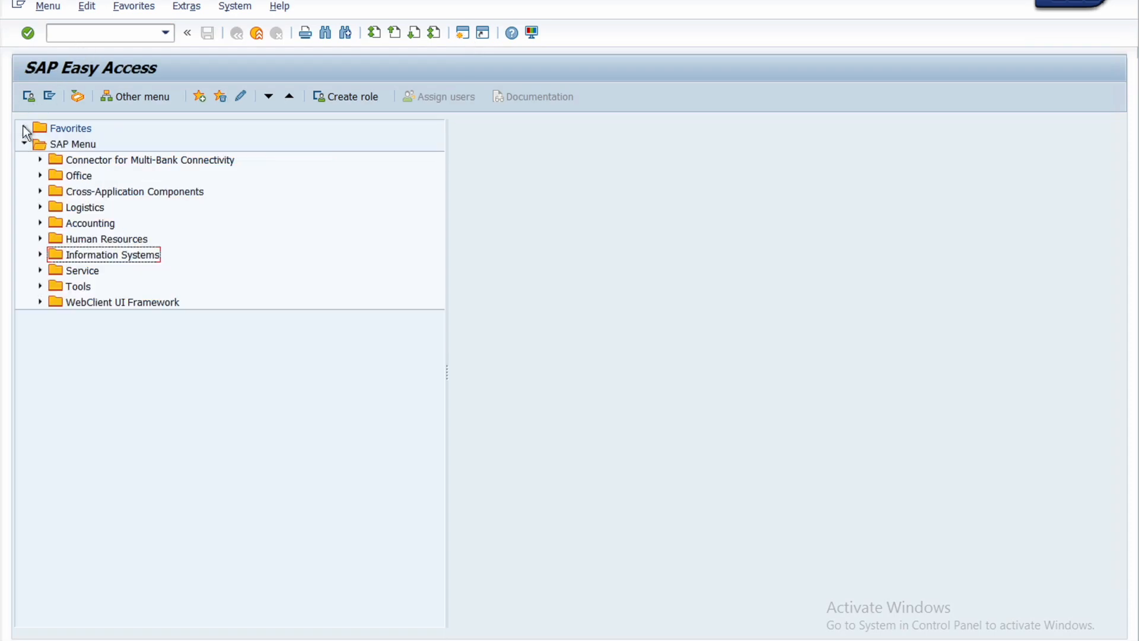
{"action": "left_click", "coordinate": [70, 33]}
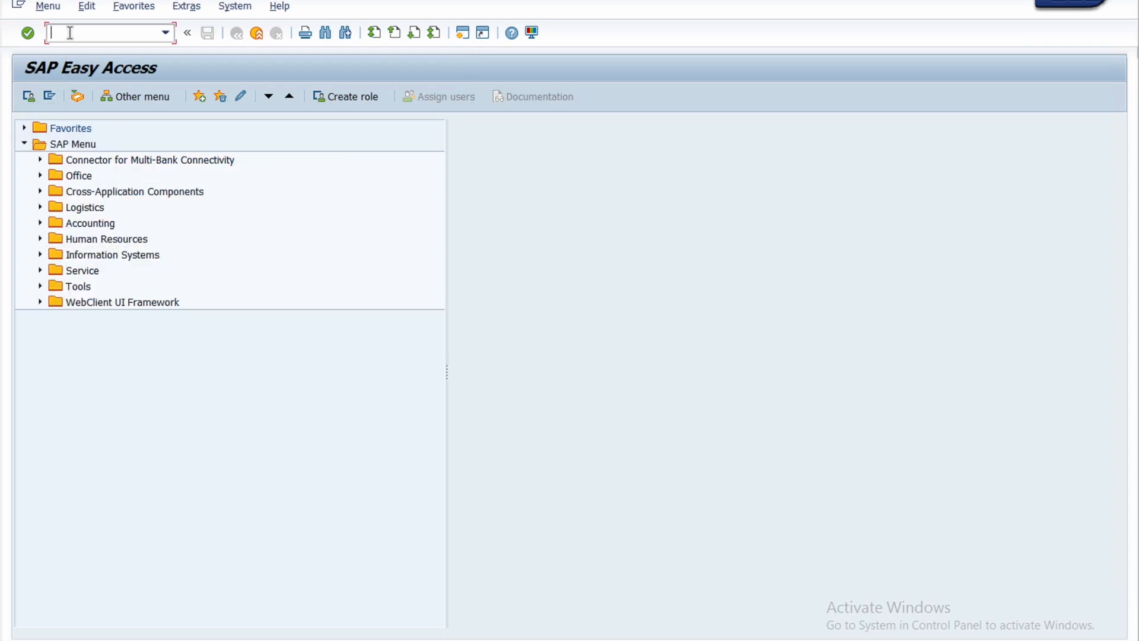
{"action": "type", "text": "F-53"}
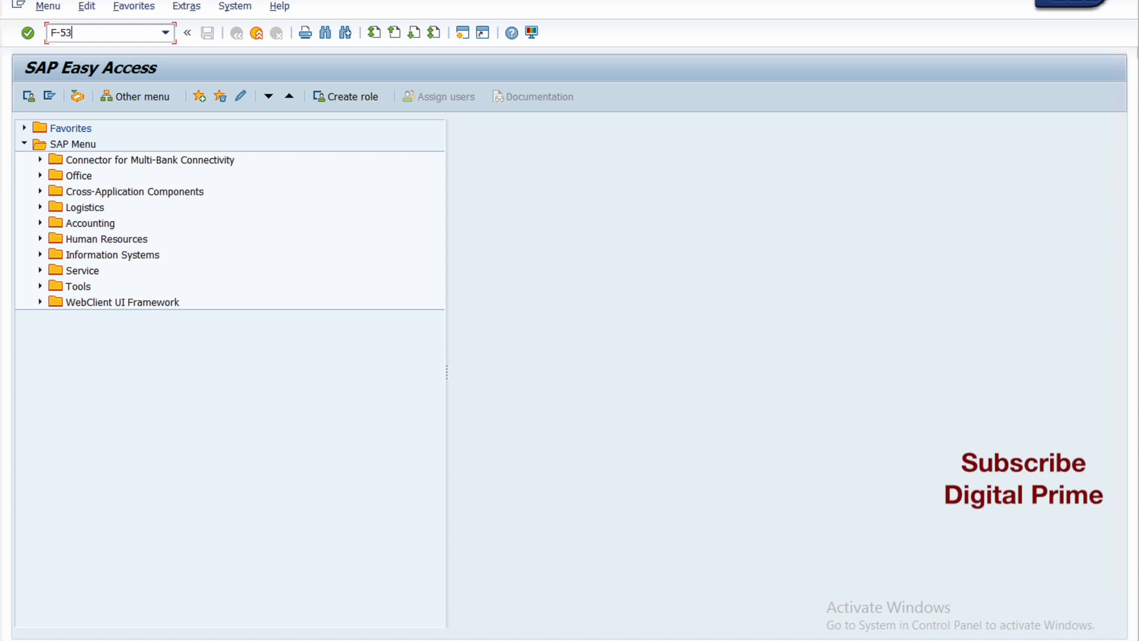
{"action": "key", "text": "Return"}
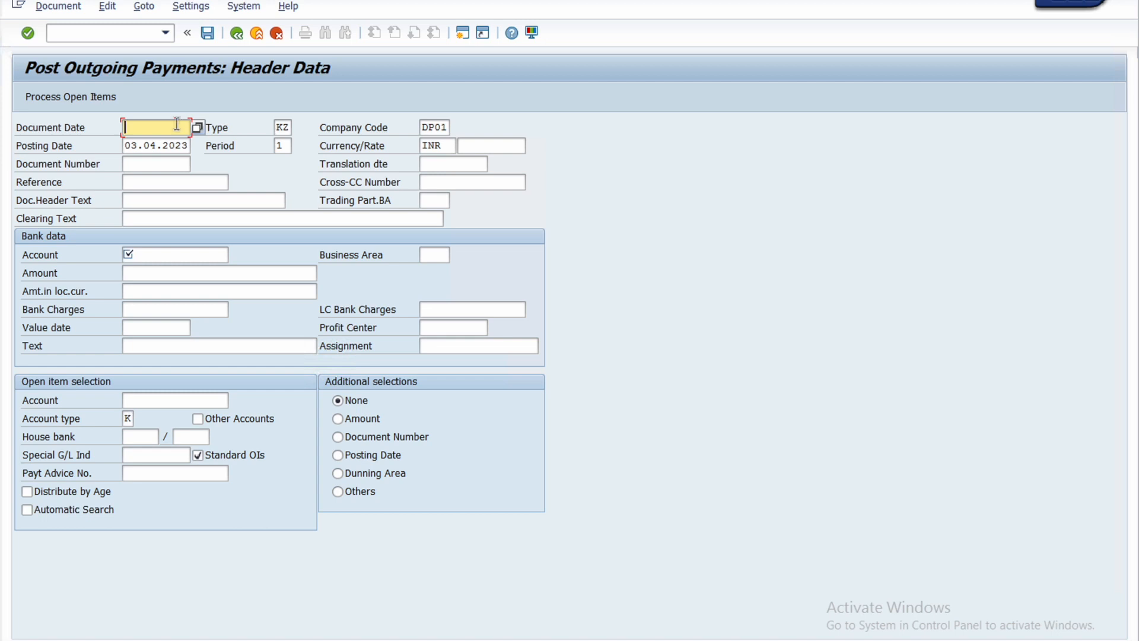
Step: Set the payment's document date to 03.04.2023 and its clearing text to "Vendor Payment"
{"action": "type", "text": "03"}
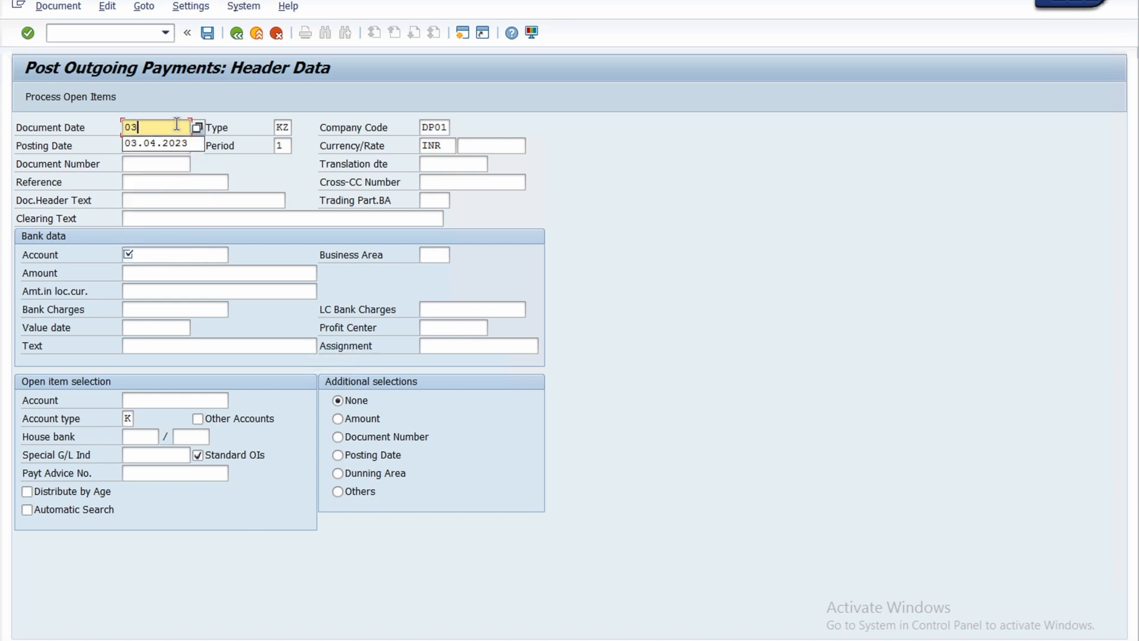
{"action": "type", "text": ".04.2023"}
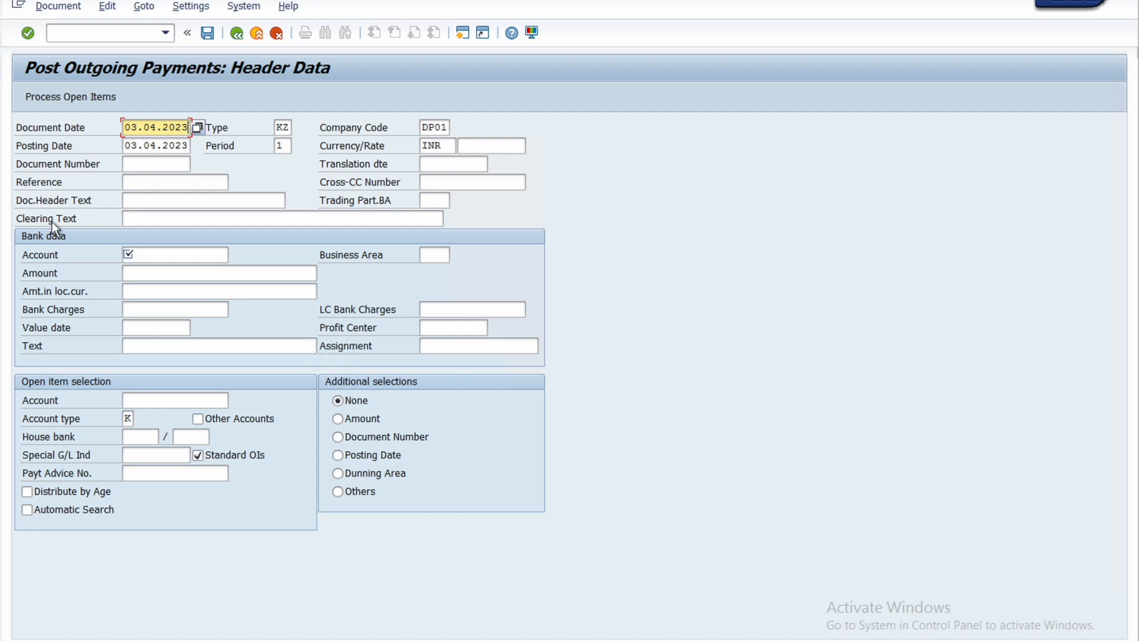
{"action": "left_click", "coordinate": [131, 219]}
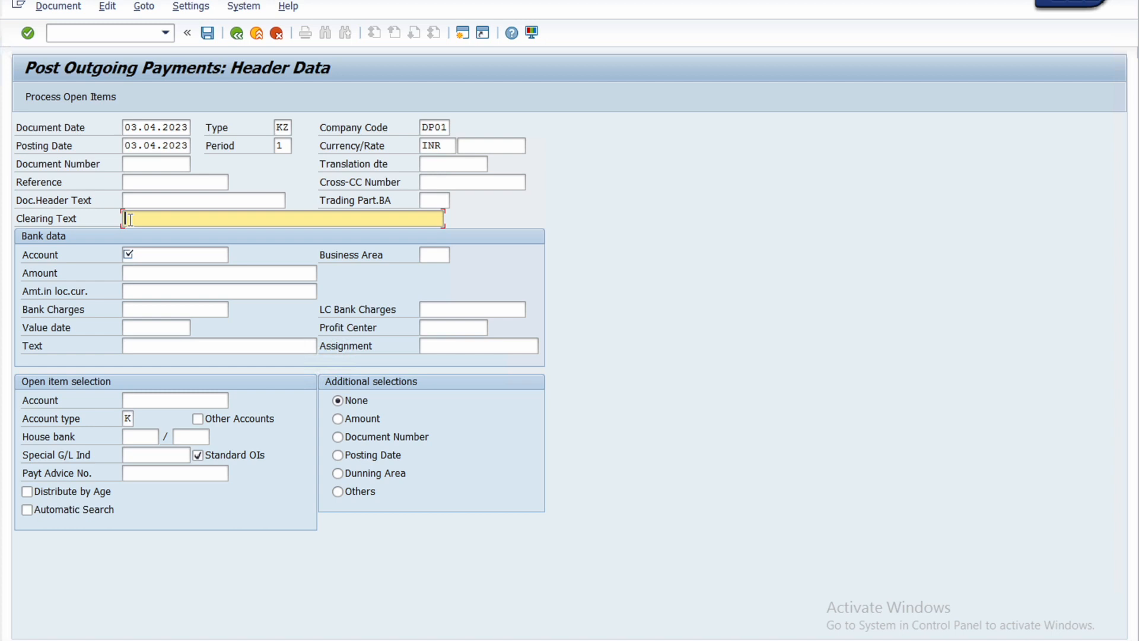
{"action": "type", "text": "V"}
{"action": "key", "text": "Down"}
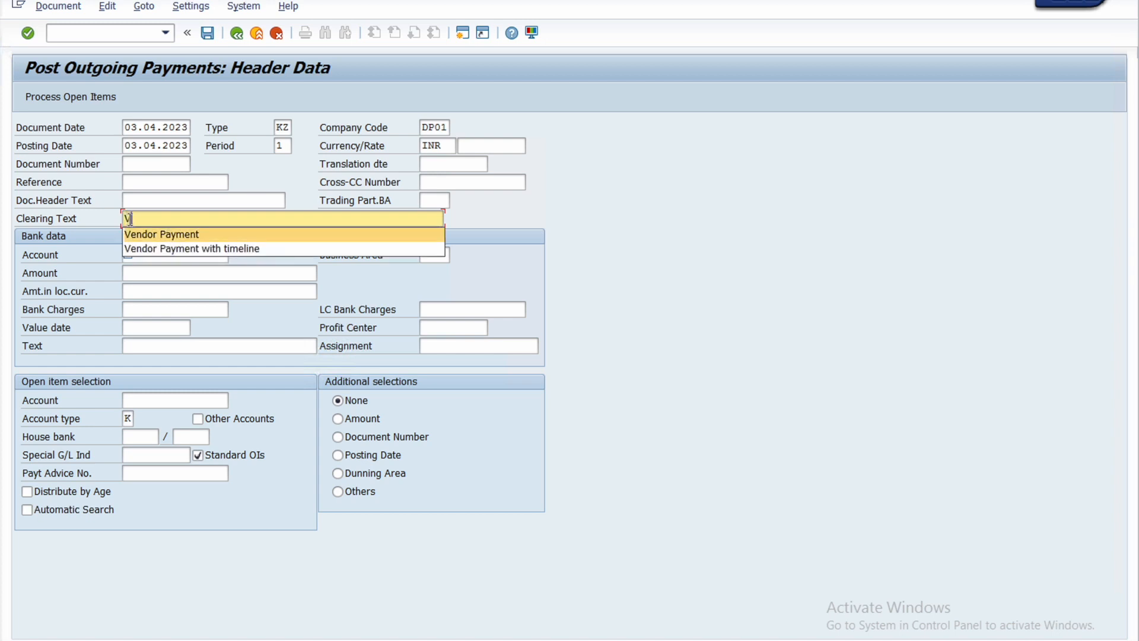
{"action": "key", "text": "Return"}
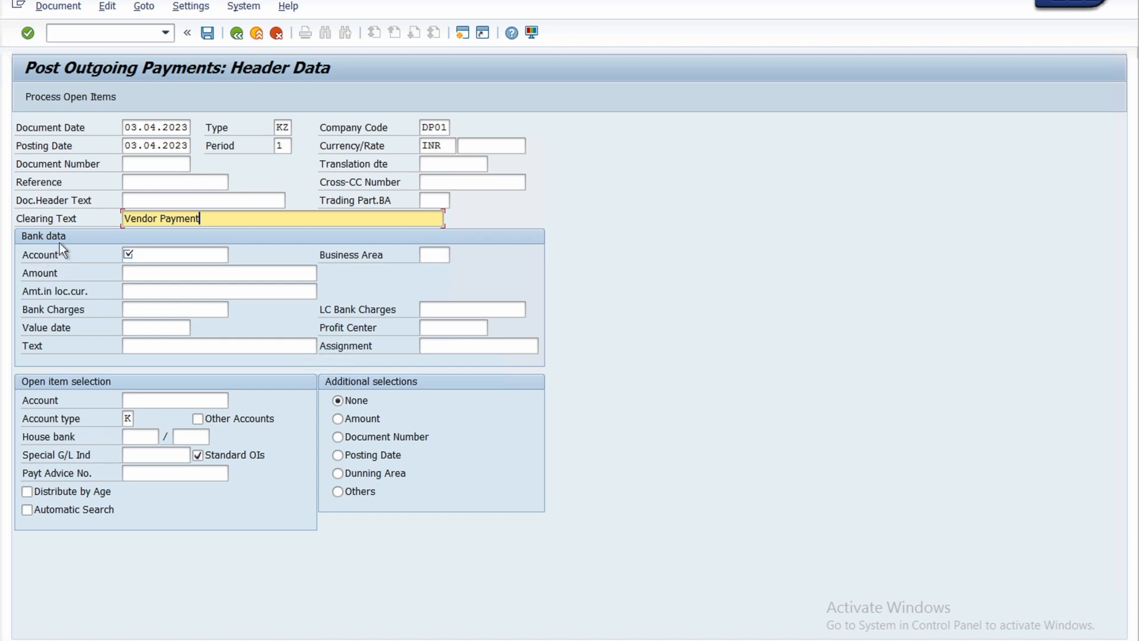
Step: Search for company code DP01's G/L accounts and choose HDFC Outgoing Bank Account as the payment's bank account
{"action": "left_click", "coordinate": [175, 253]}
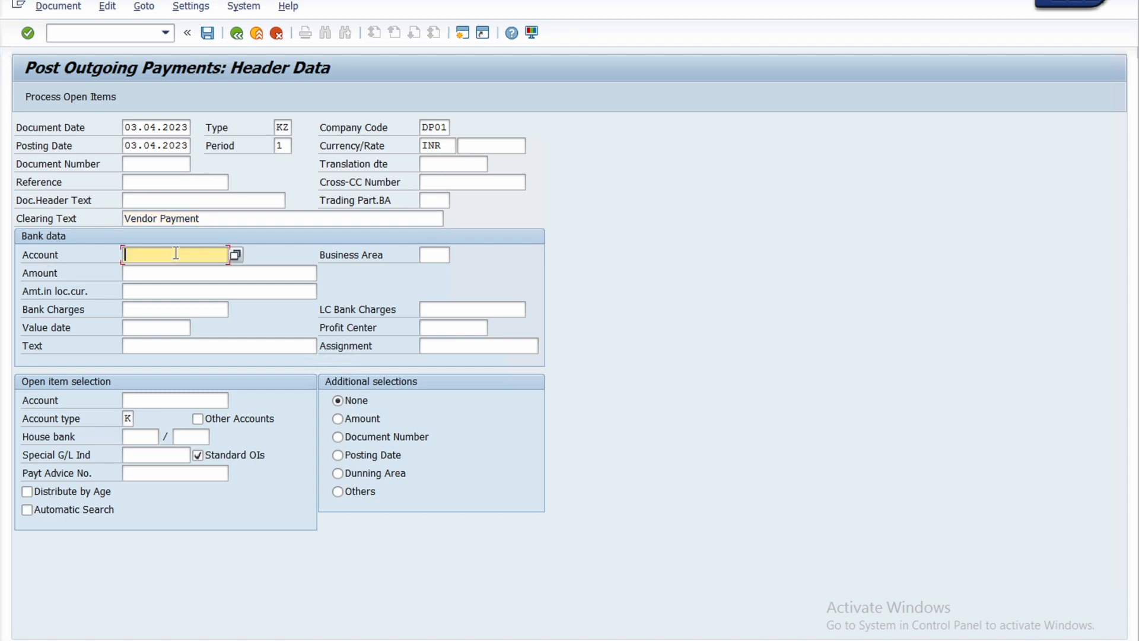
{"action": "left_click", "coordinate": [233, 254]}
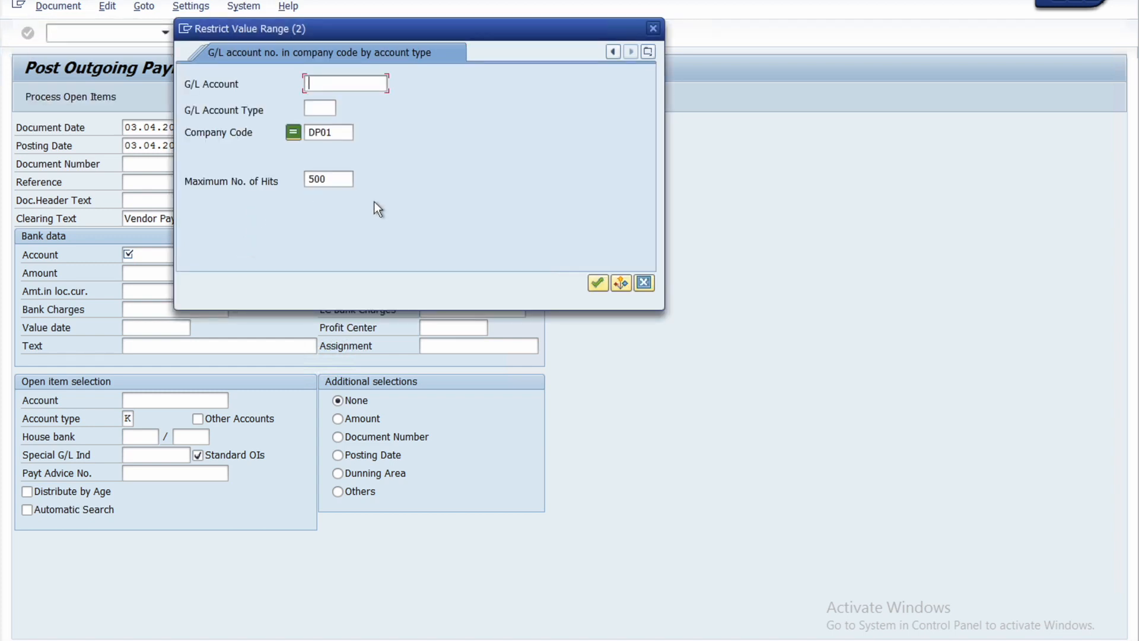
{"action": "left_click", "coordinate": [597, 283]}
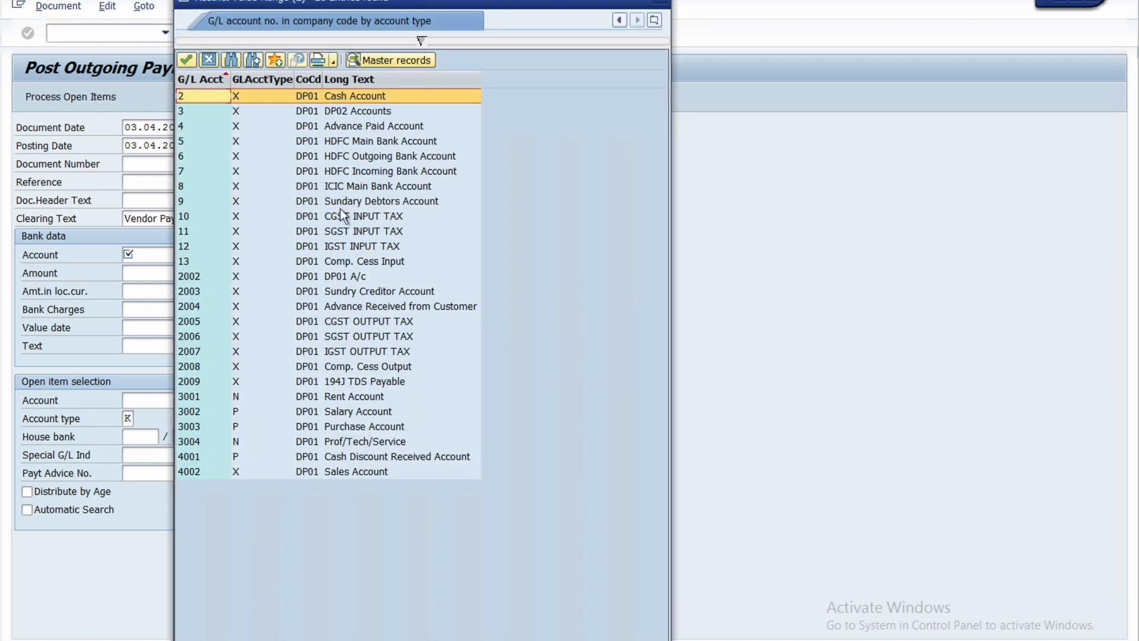
{"action": "left_click", "coordinate": [340, 155]}
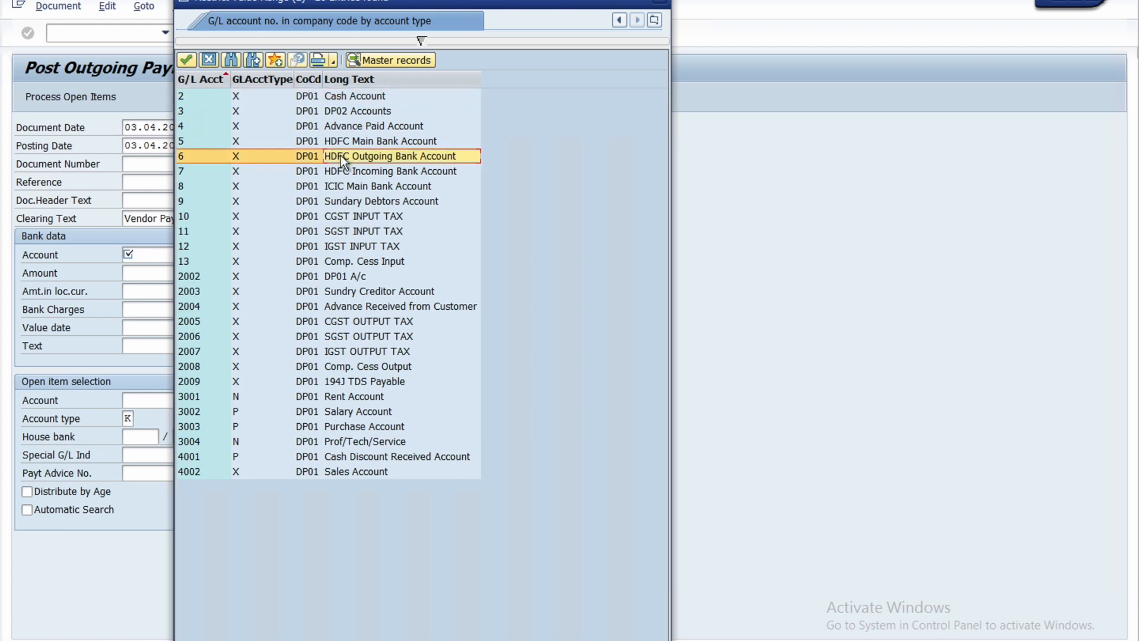
{"action": "double_click", "coordinate": [341, 155]}
Step: Set the bank data amount to 12000 and its text to "Vendor Payment"
{"action": "left_click", "coordinate": [130, 274]}
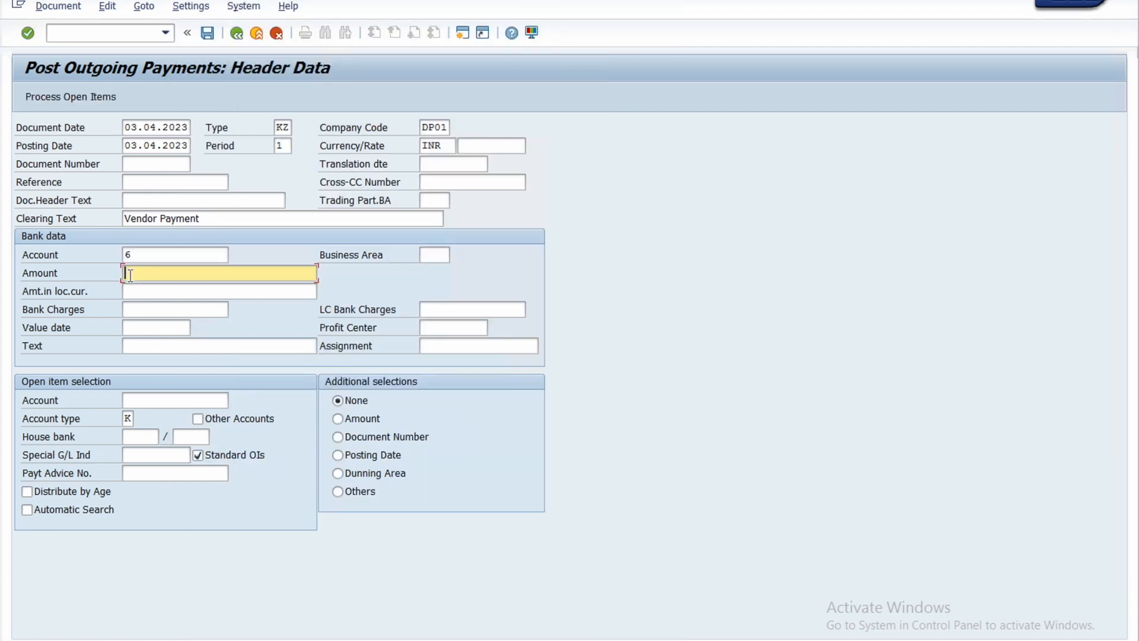
{"action": "type", "text": "12"}
{"action": "key", "text": "Down"}
{"action": "key", "text": "Return"}
{"action": "left_click", "coordinate": [137, 348]}
{"action": "type", "text": "V"}
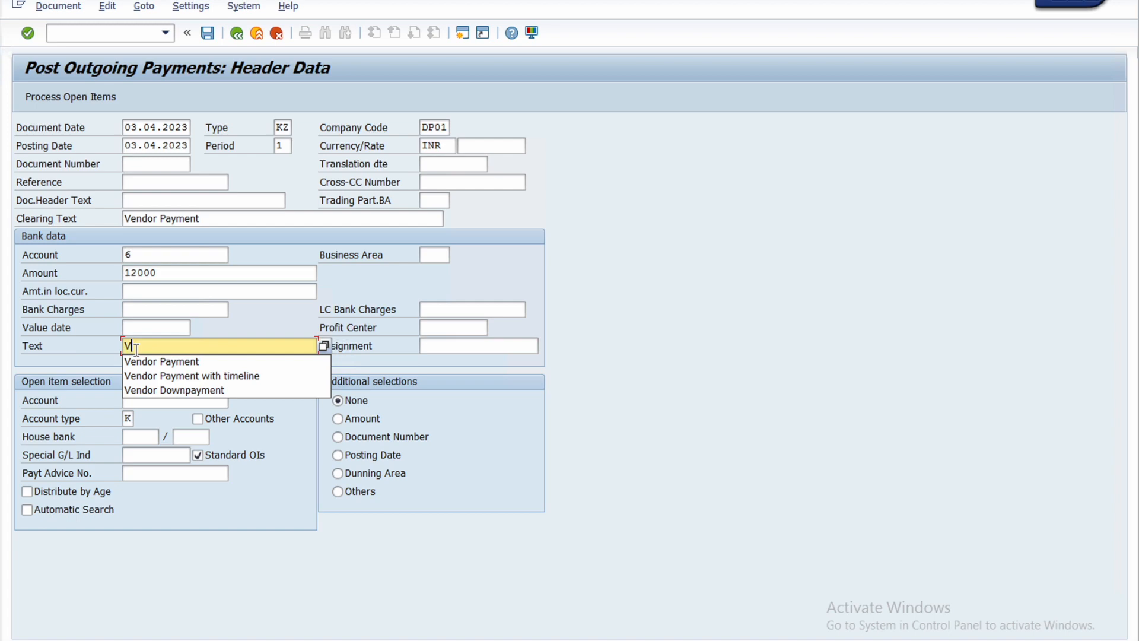
{"action": "key", "text": "Down"}
{"action": "key", "text": "Return"}
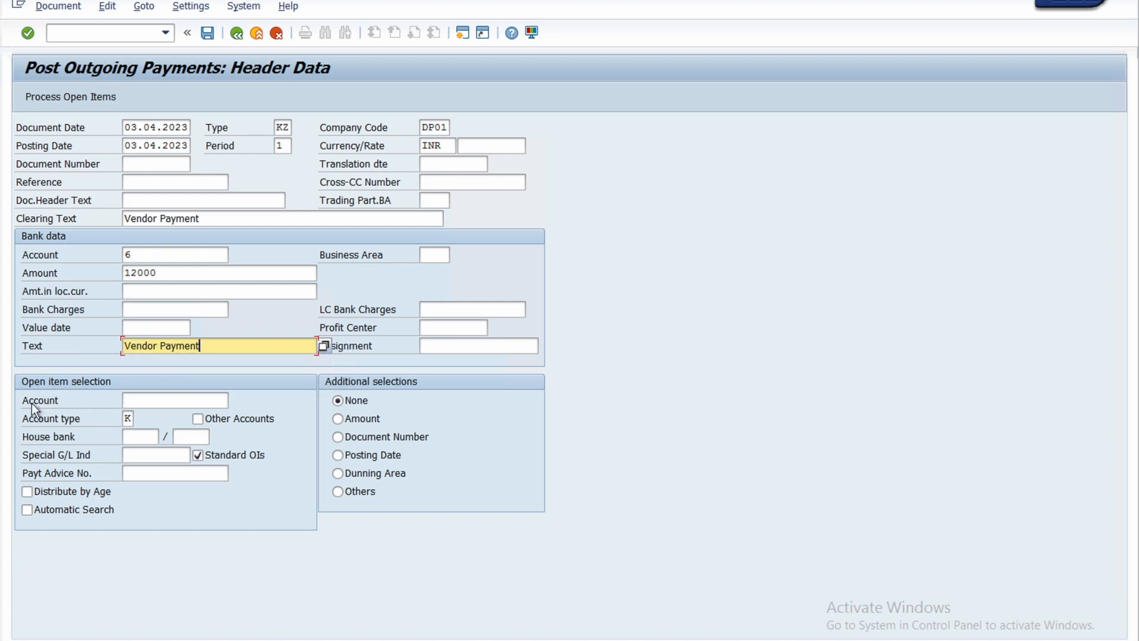
Step: Choose Vivek Limited from company code DP01's suppliers as the open item account and process its open items
{"action": "left_click", "coordinate": [136, 399]}
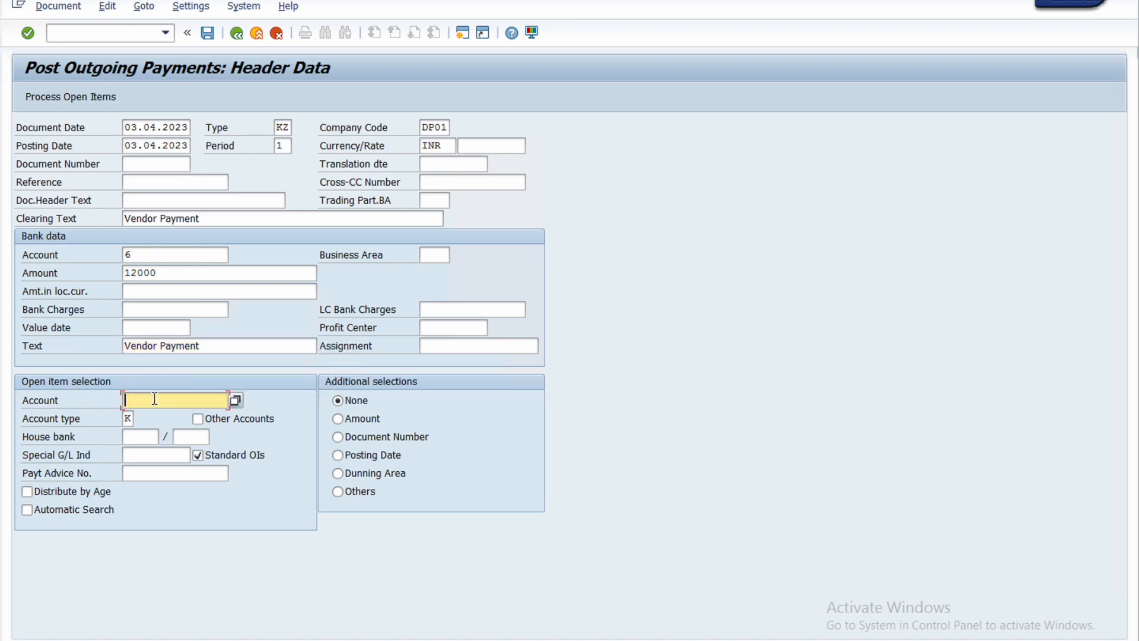
{"action": "left_click", "coordinate": [236, 400]}
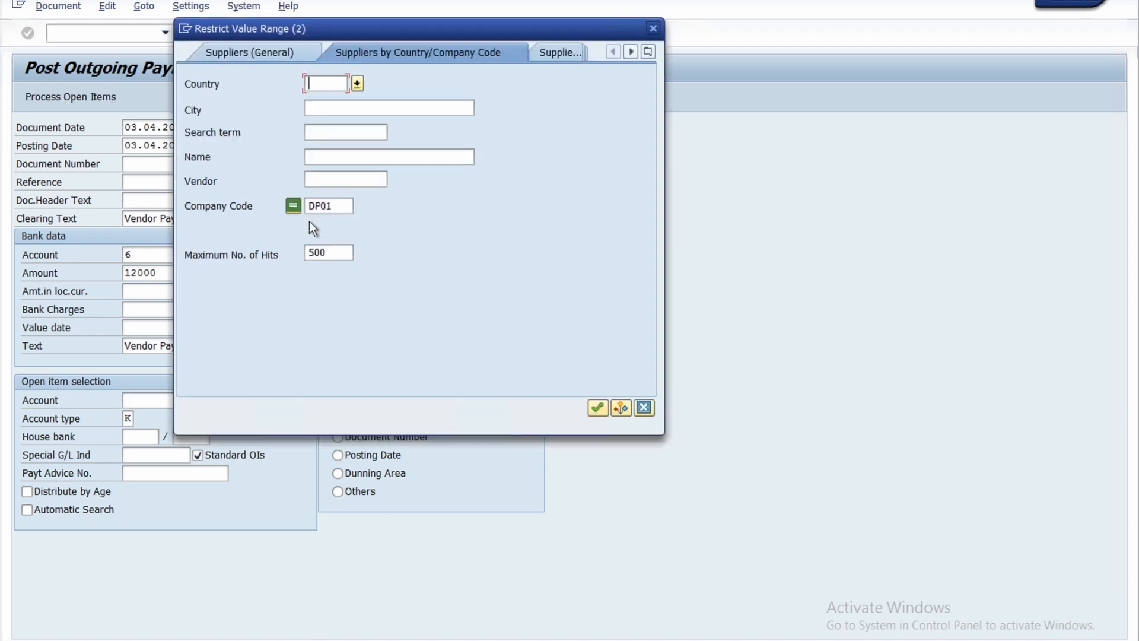
{"action": "left_click", "coordinate": [598, 407]}
{"action": "left_click", "coordinate": [225, 142]}
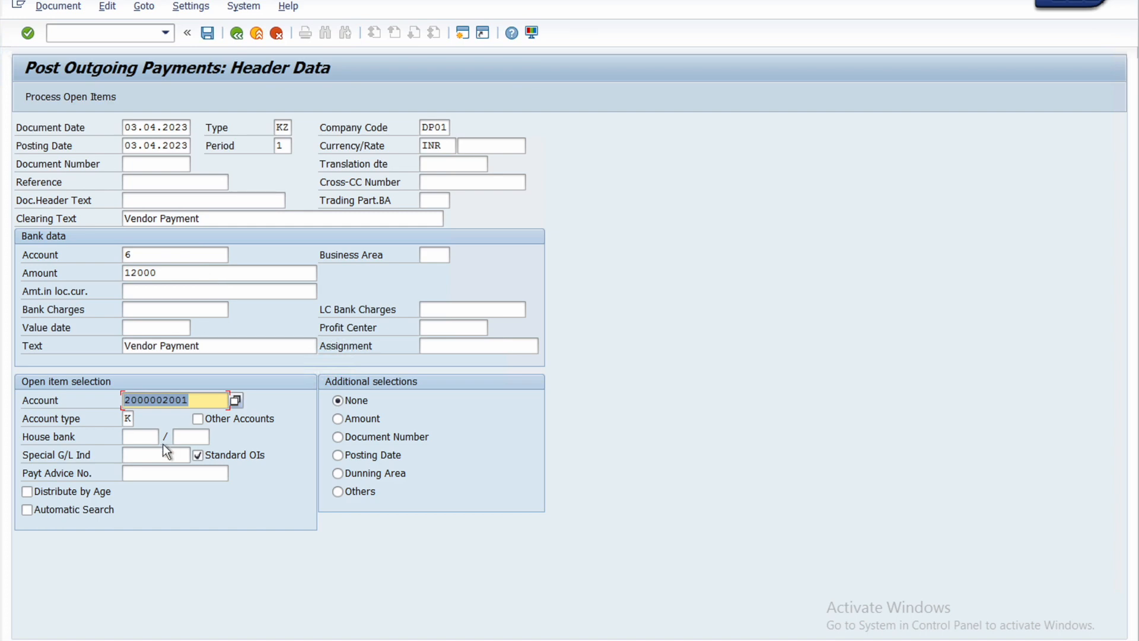
{"action": "left_click", "coordinate": [64, 100]}
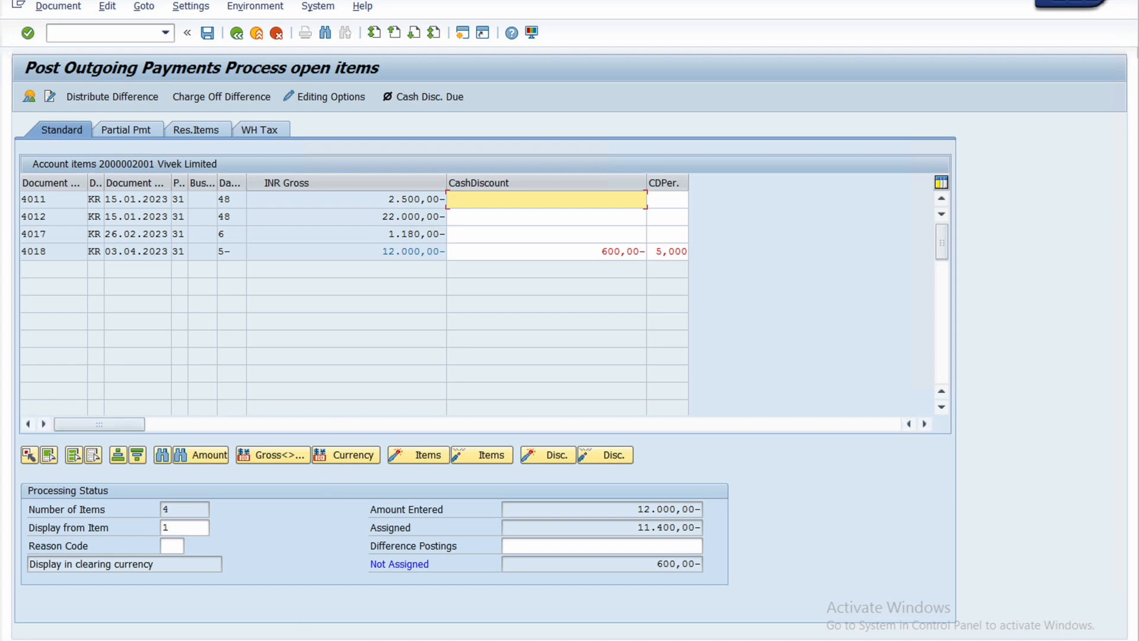
Step: Check Vivek Limited's open items in the vendor line item report, and return to the outgoing payment session
{"action": "mouse_move", "coordinate": [283, 639]}
{"action": "left_click", "coordinate": [265, 596]}
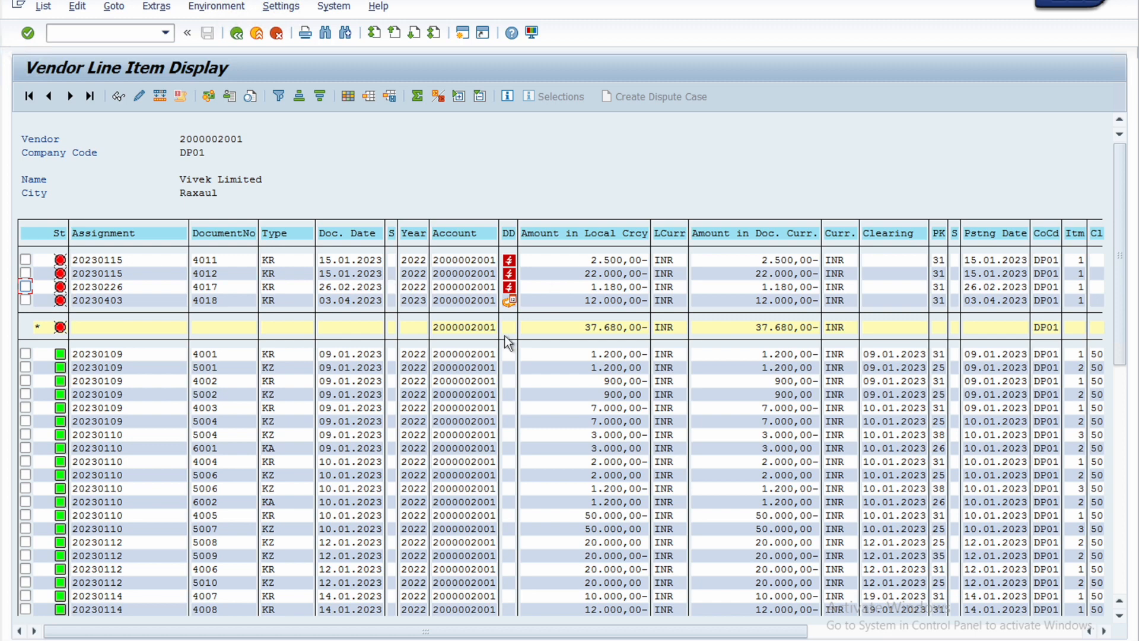
{"action": "left_click", "coordinate": [265, 640]}
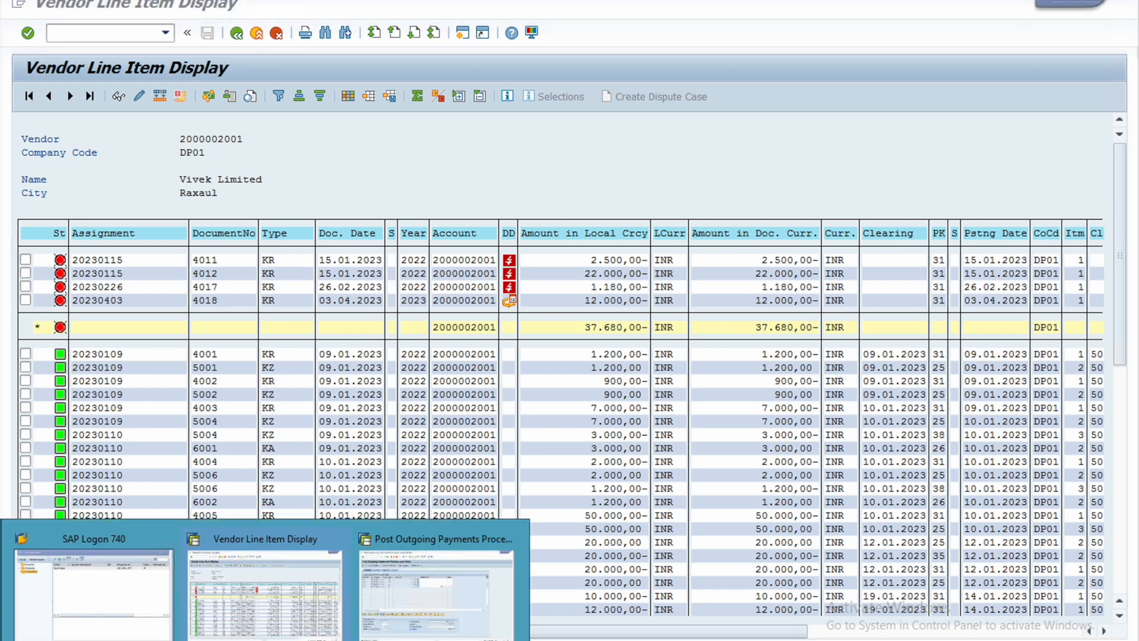
{"action": "left_click", "coordinate": [397, 585]}
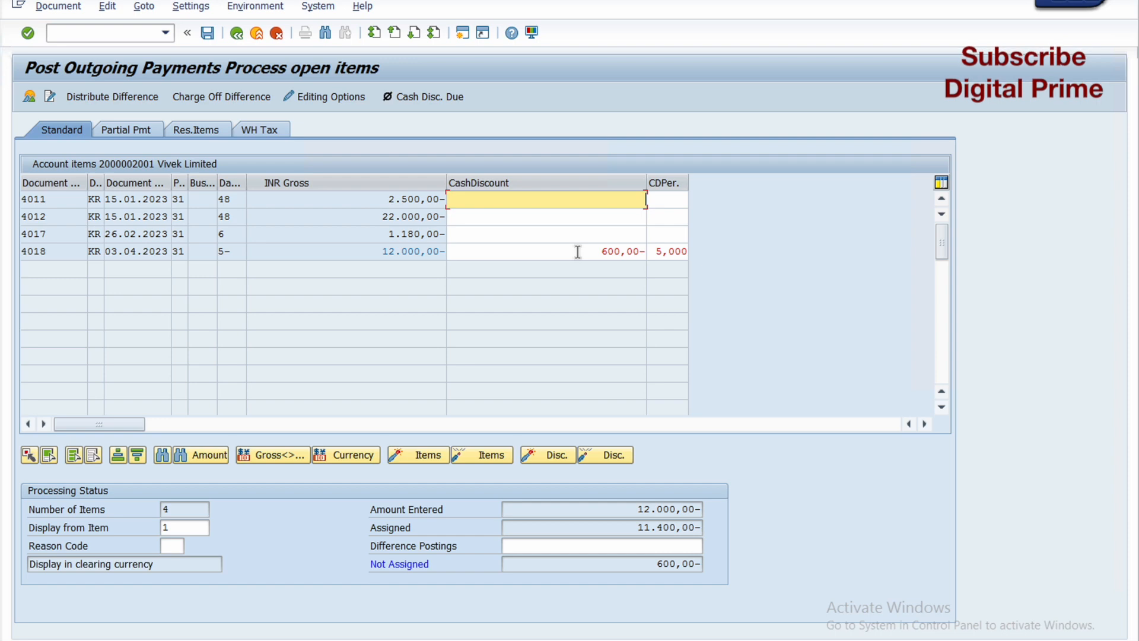
Step: Deactivate the cash discount on the 03.04.2023 invoice, and post the outgoing payment after simulating it
{"action": "double_click", "coordinate": [615, 252]}
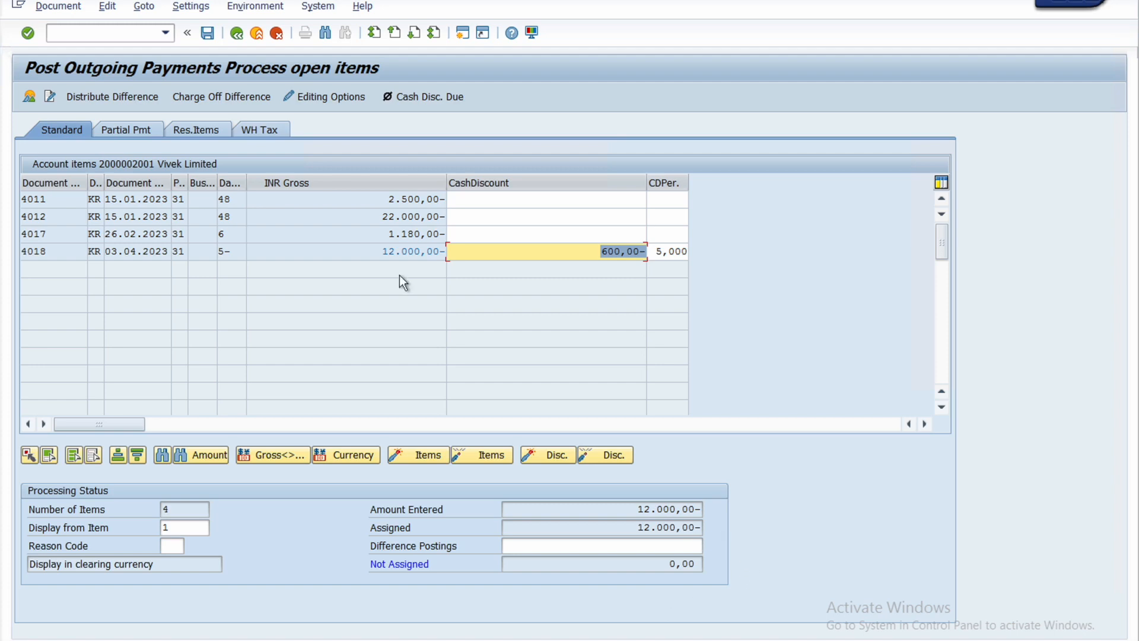
{"action": "left_click", "coordinate": [58, 8]}
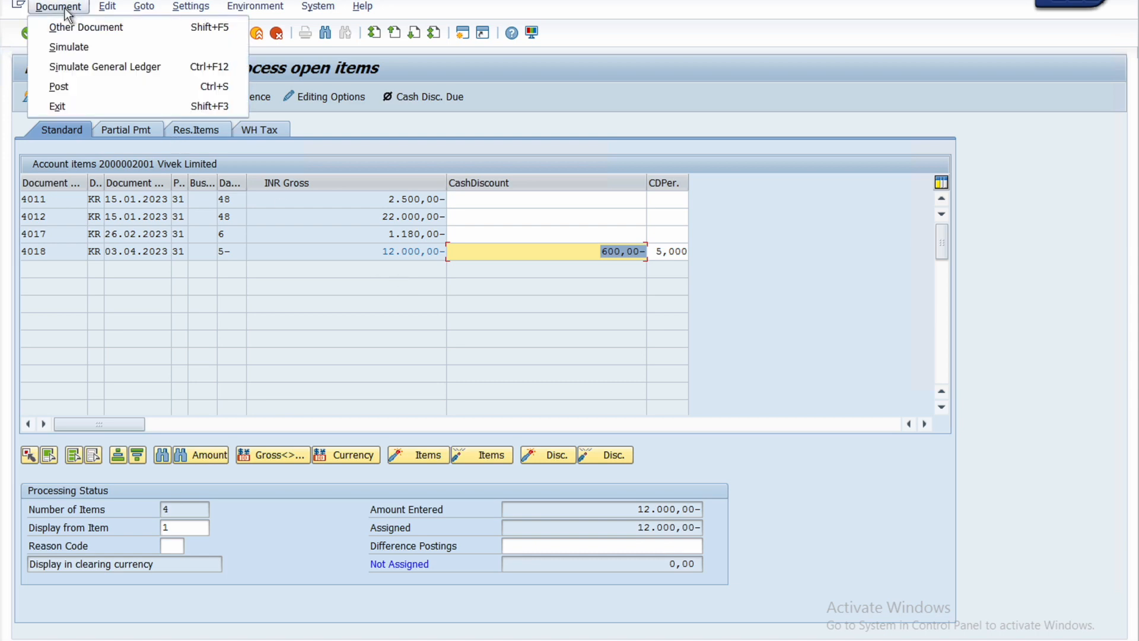
{"action": "left_click", "coordinate": [68, 44]}
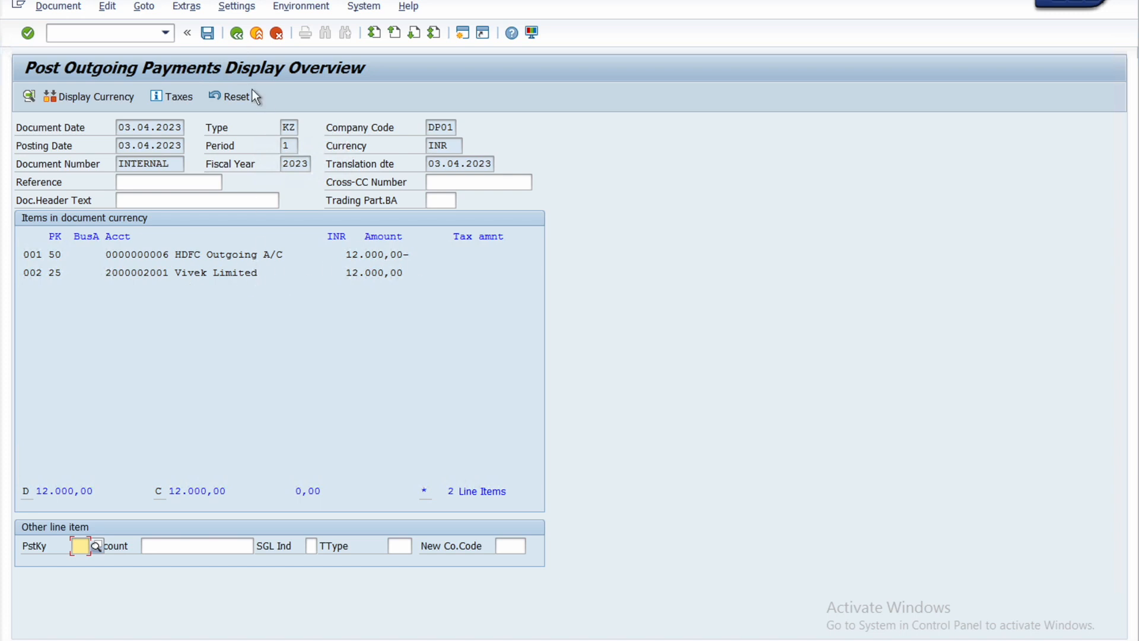
{"action": "left_click", "coordinate": [208, 33]}
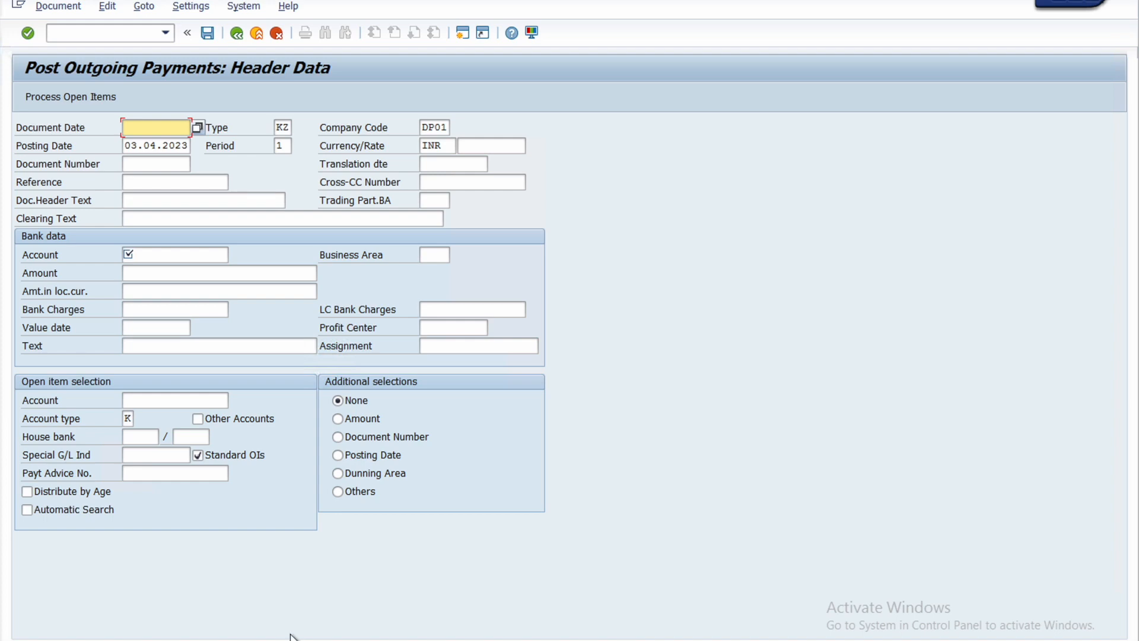
Step: Rerun Vivek Limited's line item report in the other session and examine the open and cleared items for the 03.04.2023 payment
{"action": "left_click", "coordinate": [267, 640]}
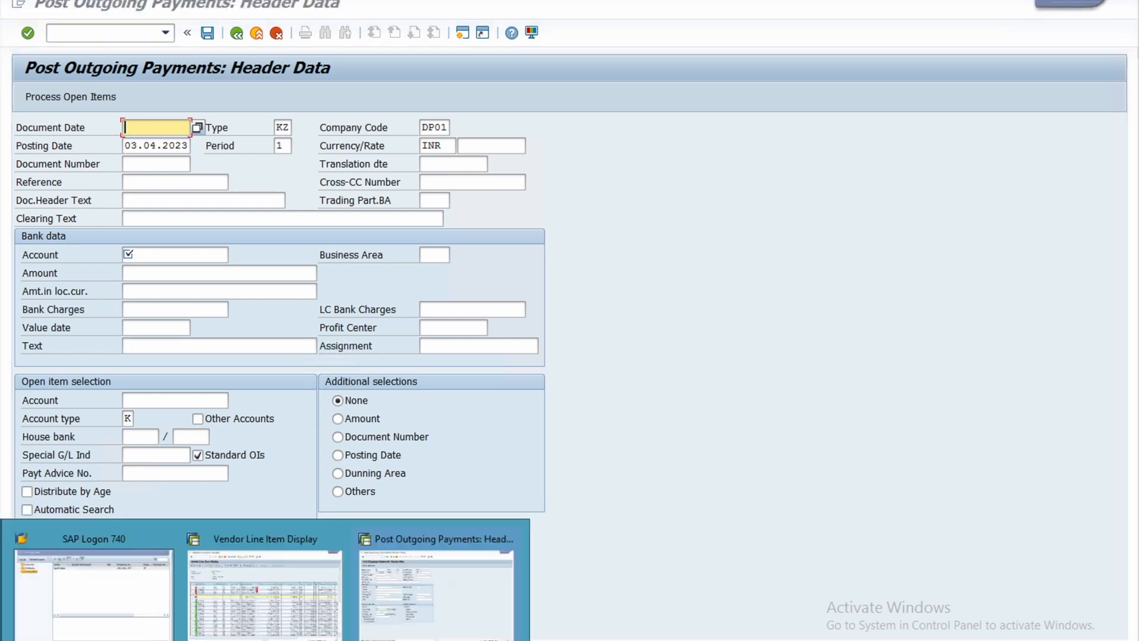
{"action": "left_click", "coordinate": [255, 615]}
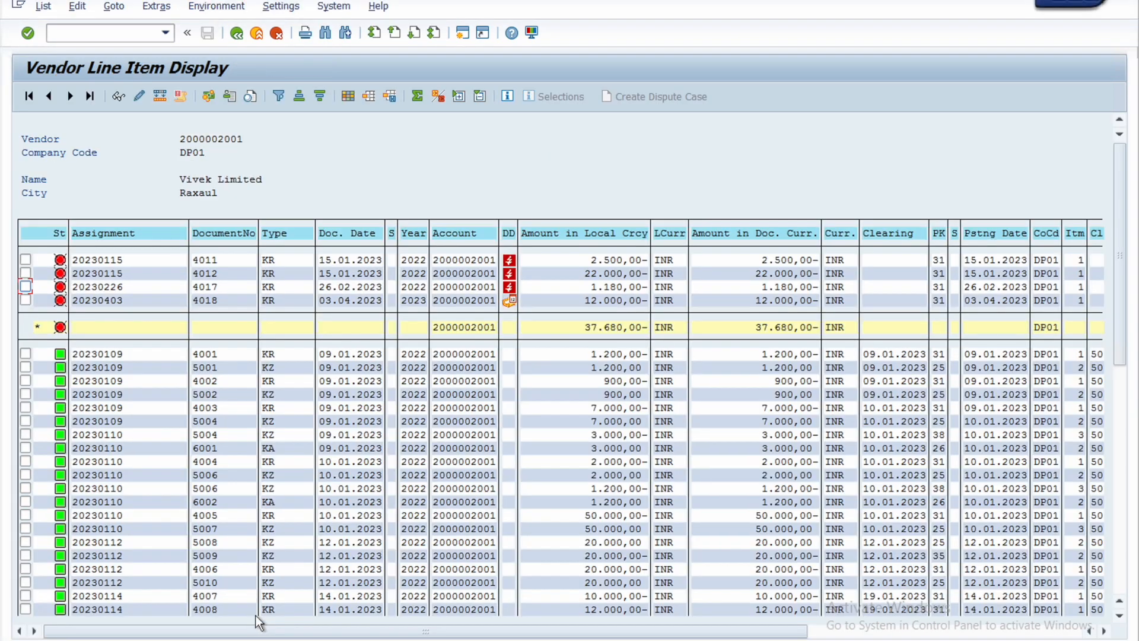
{"action": "left_click", "coordinate": [242, 37]}
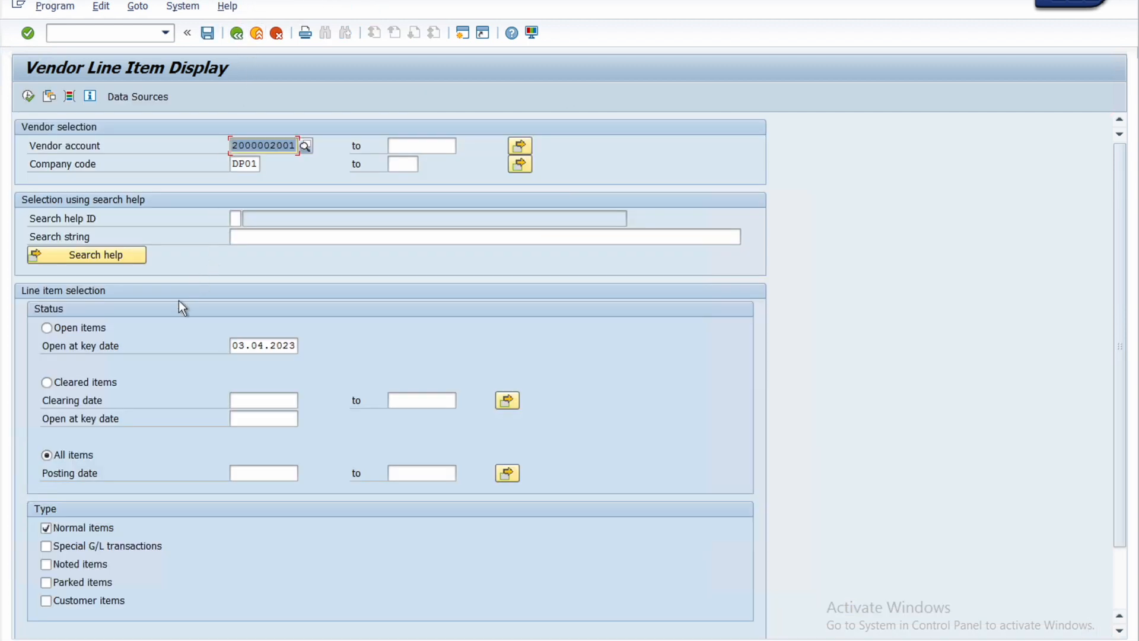
{"action": "left_click", "coordinate": [27, 96]}
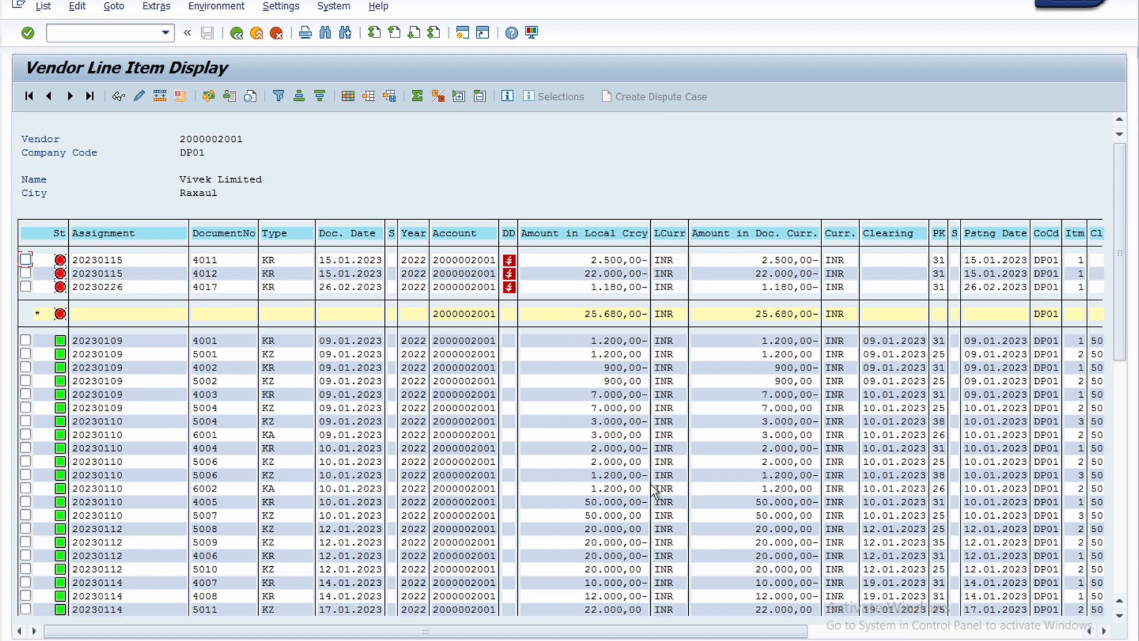
{"action": "left_click_drag", "start_coordinate": [1121, 226], "coordinate": [1115, 524]}
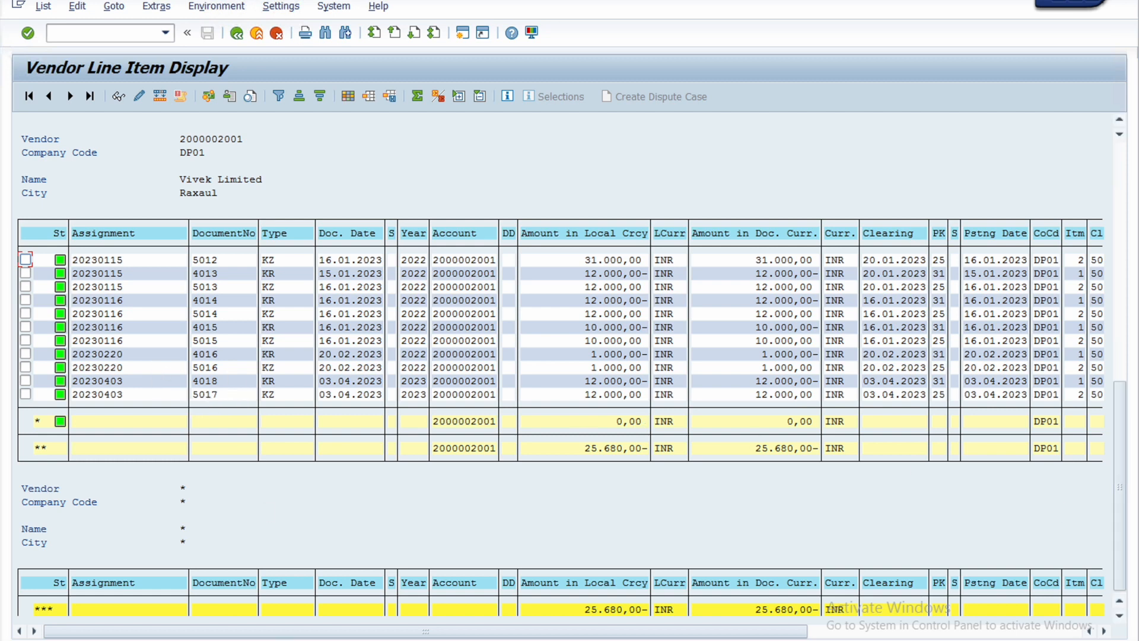
{"action": "left_click", "coordinate": [436, 613]}
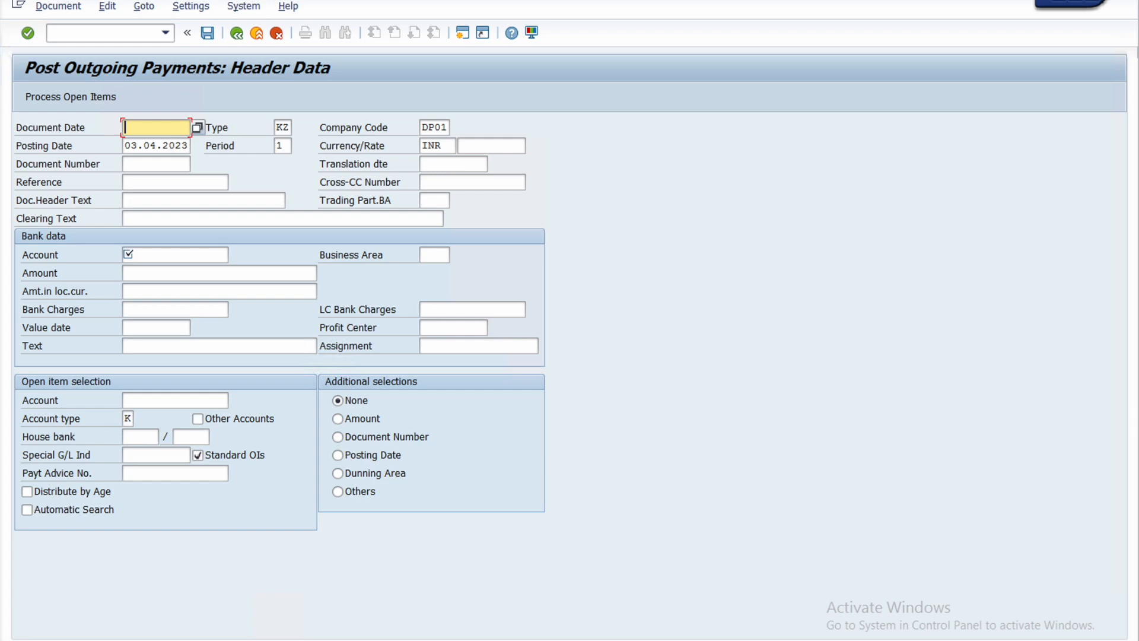
{"action": "mouse_move", "coordinate": [252, 626]}
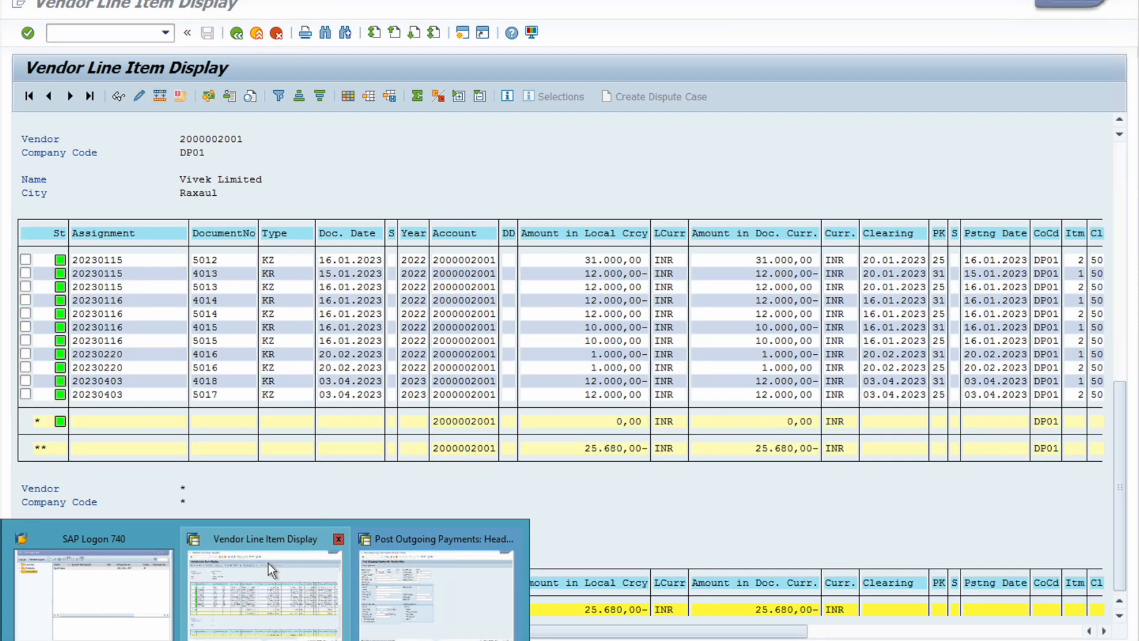
{"action": "left_click", "coordinate": [269, 564]}
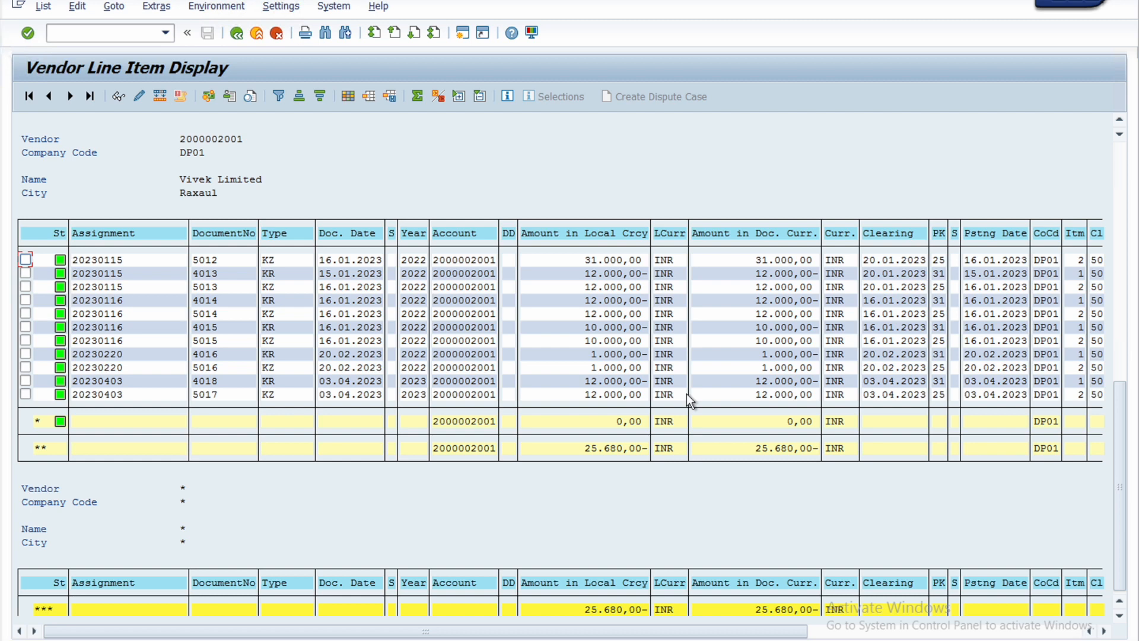
{"action": "scroll", "coordinate": [686, 393], "scroll_direction": "up", "scroll_amount": 2}
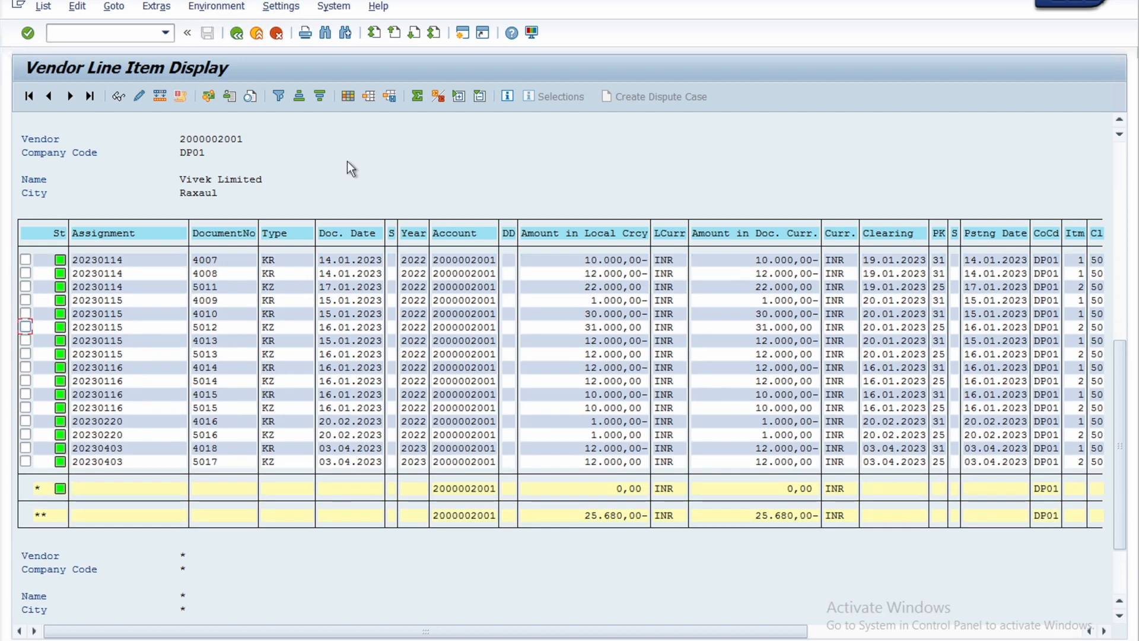
Step: Leave the vendor line item report with /n and return to SAP Easy Access
{"action": "left_click", "coordinate": [111, 34]}
{"action": "type", "text": "/n"}
{"action": "key", "text": "Return"}
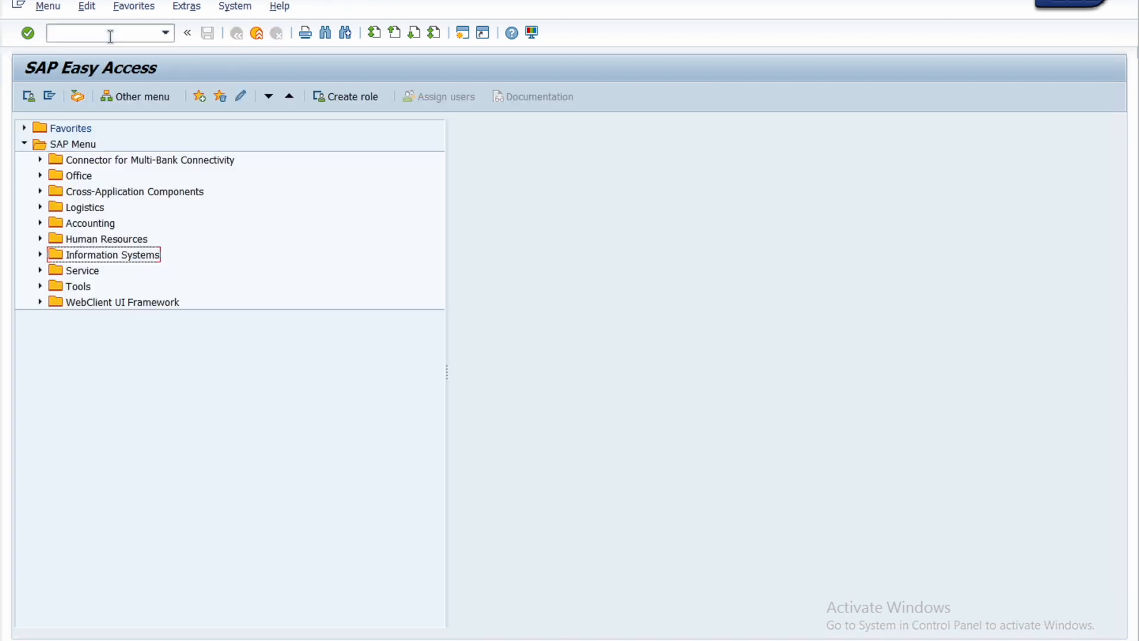